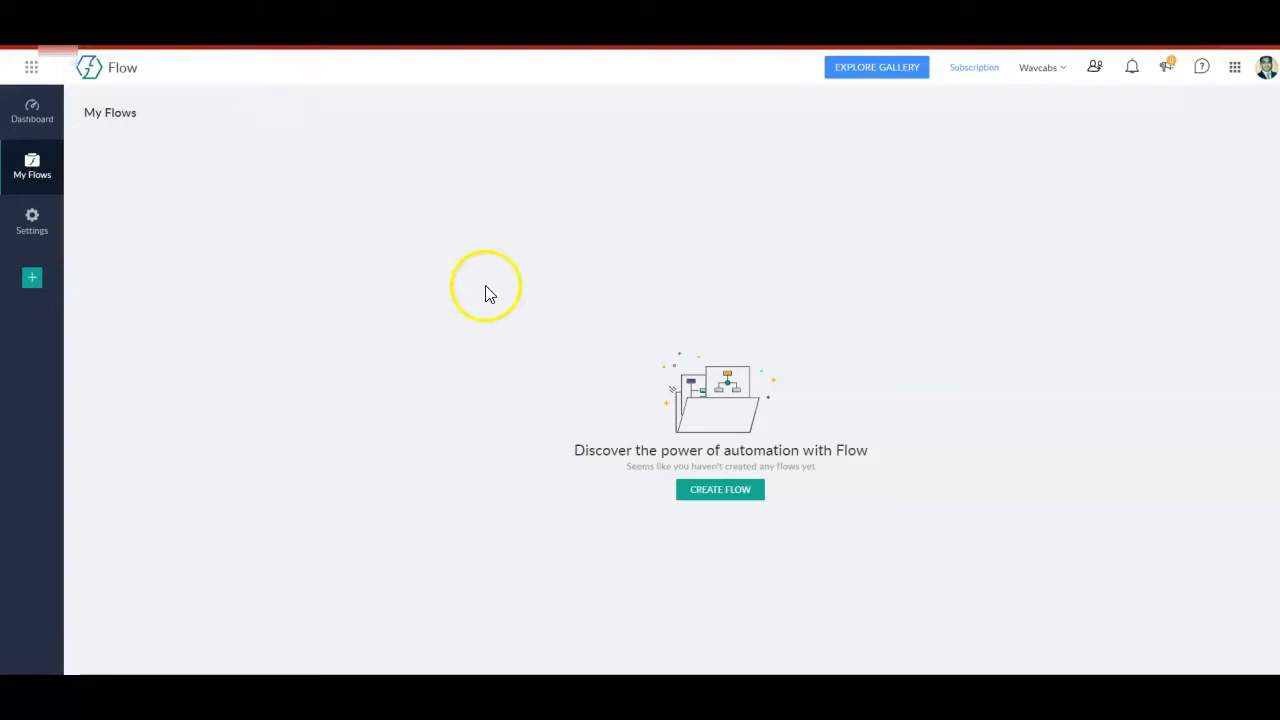
Create a flow named "WP Forms to Zoho CRM" and go through the Getting Started guide until it closes.
click(709, 491)
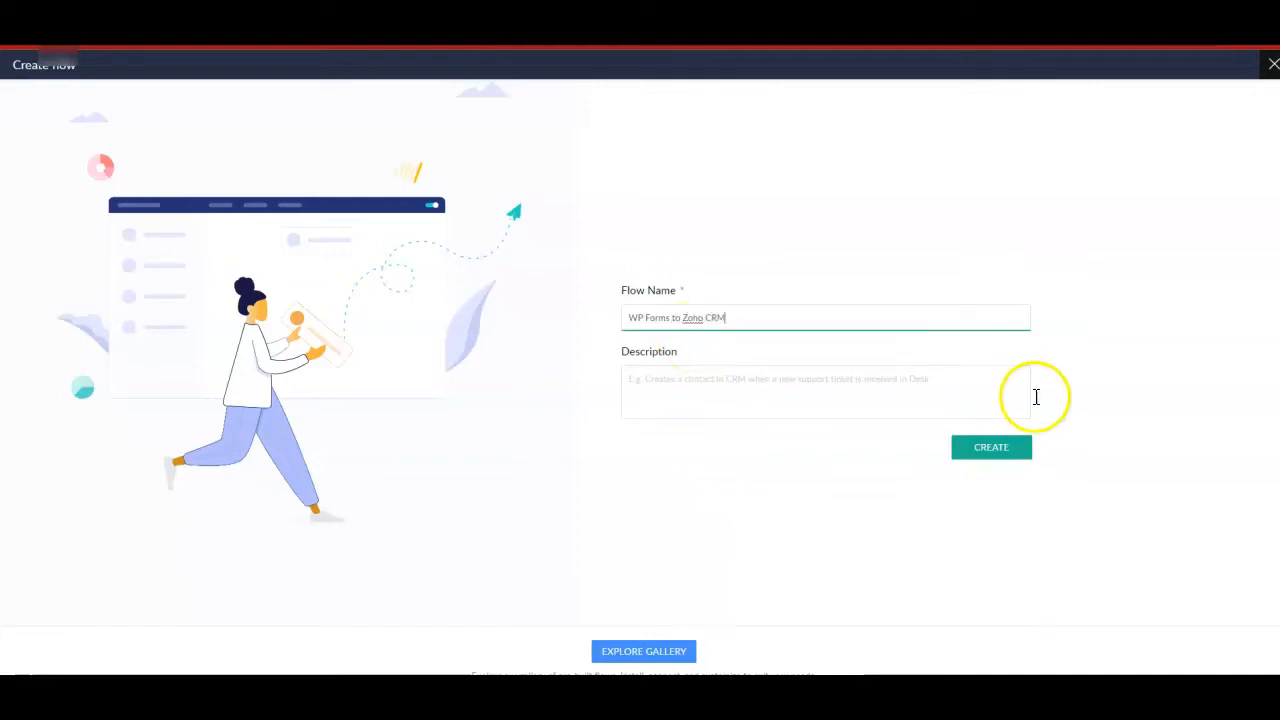
click(1020, 449)
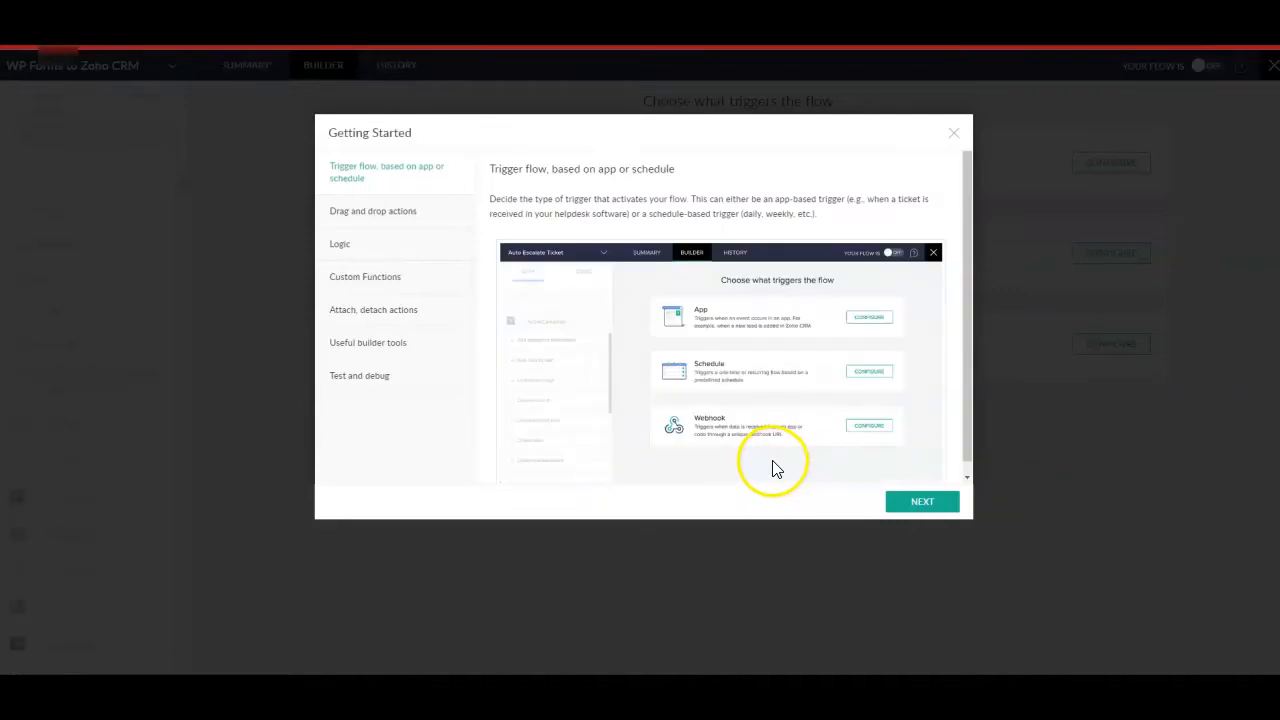
click(916, 503)
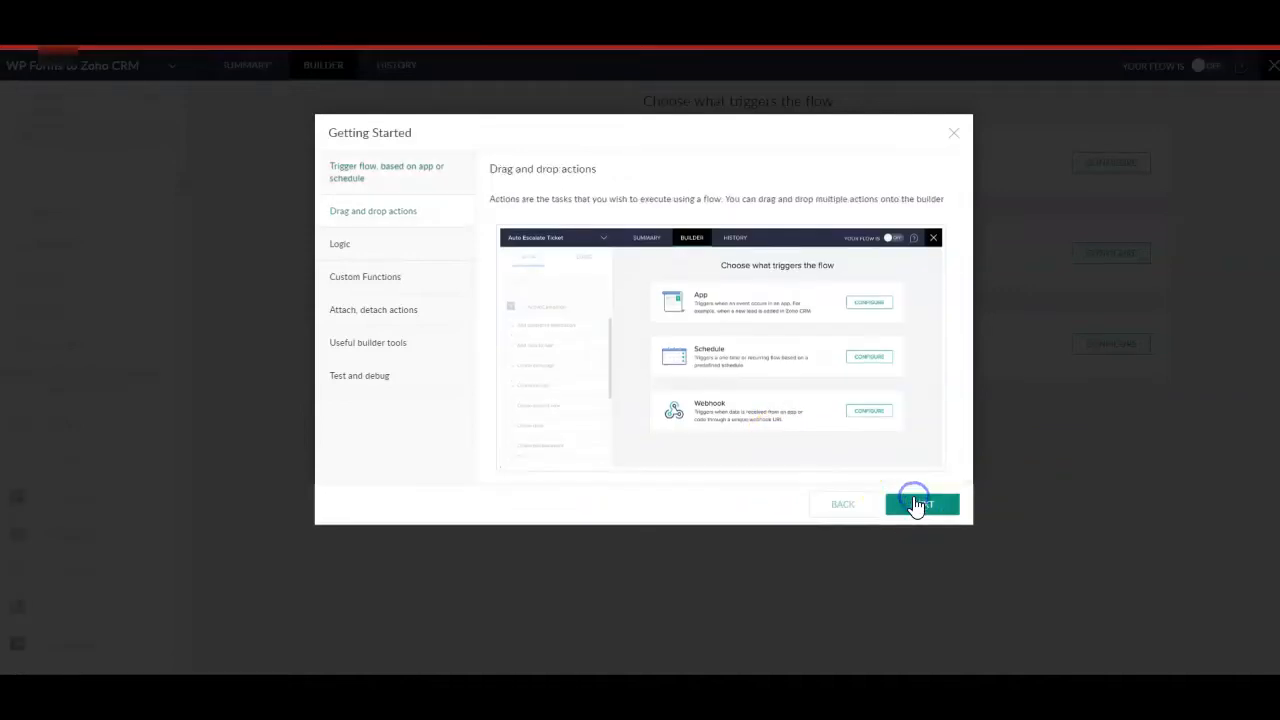
click(916, 505)
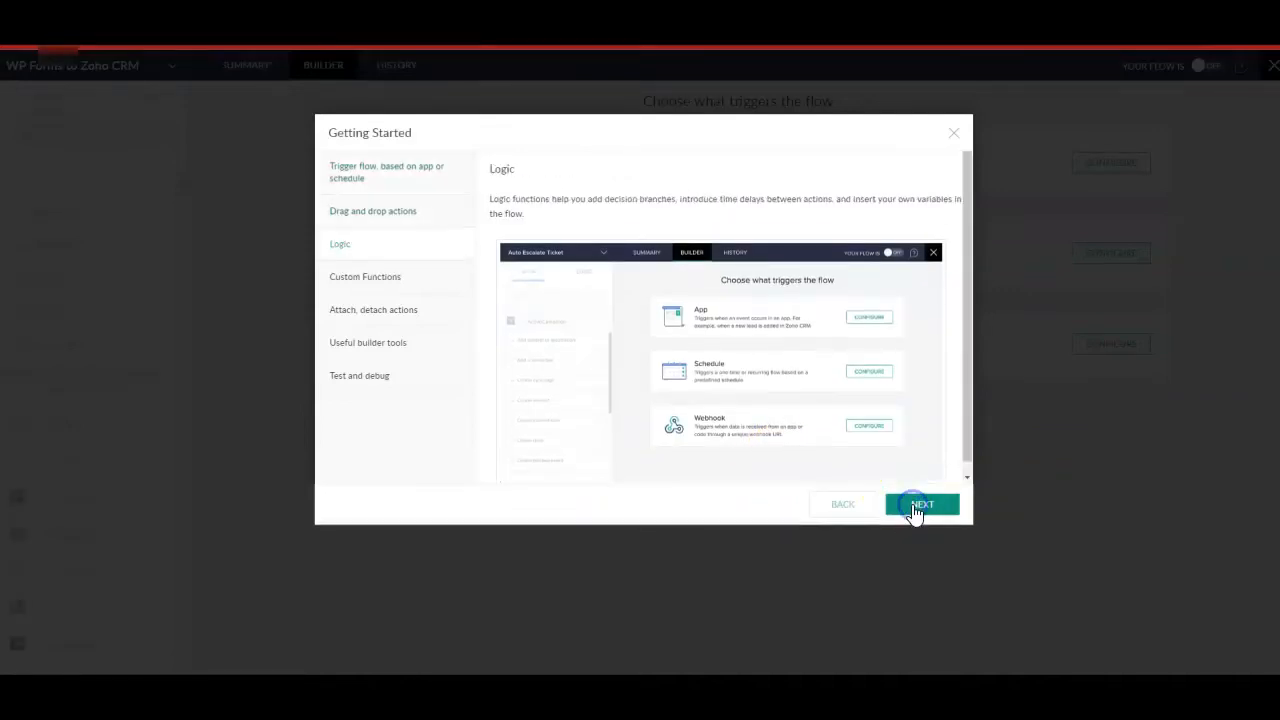
click(916, 505)
click(916, 505)
click(916, 505)
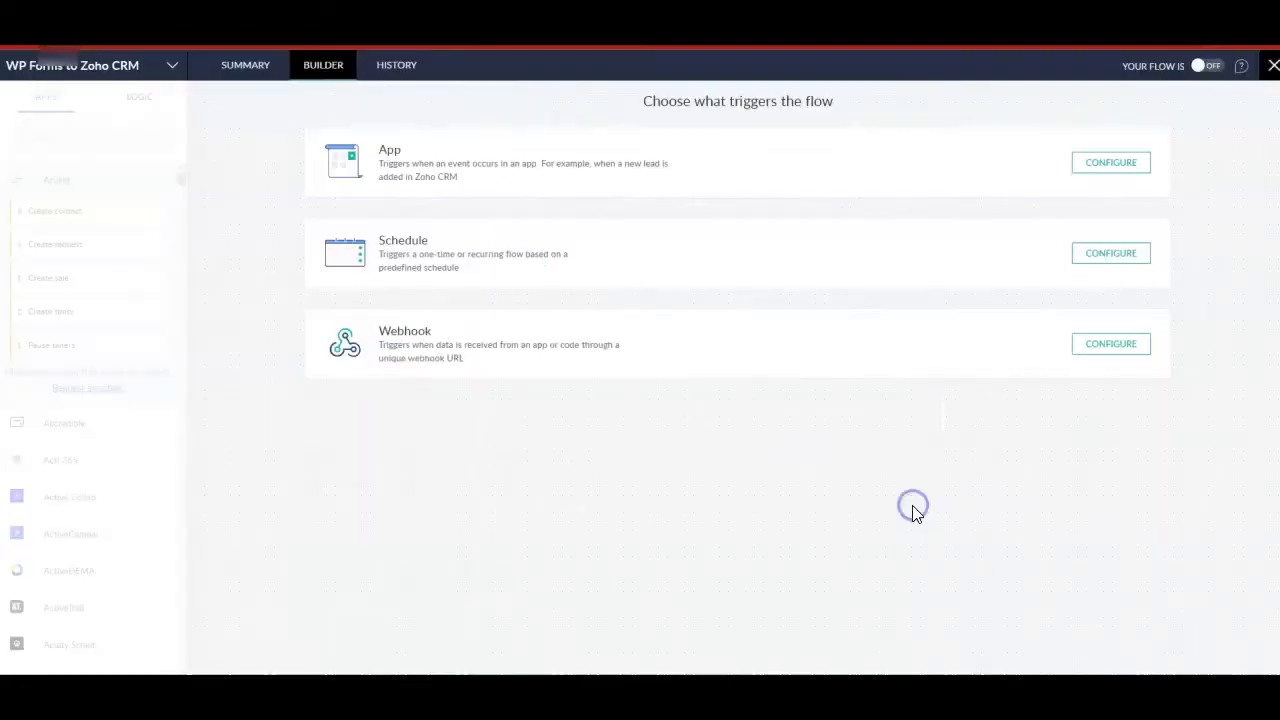
Configure an app-based trigger for the flow using WPForms with the "Form entry made" event.
click(1089, 170)
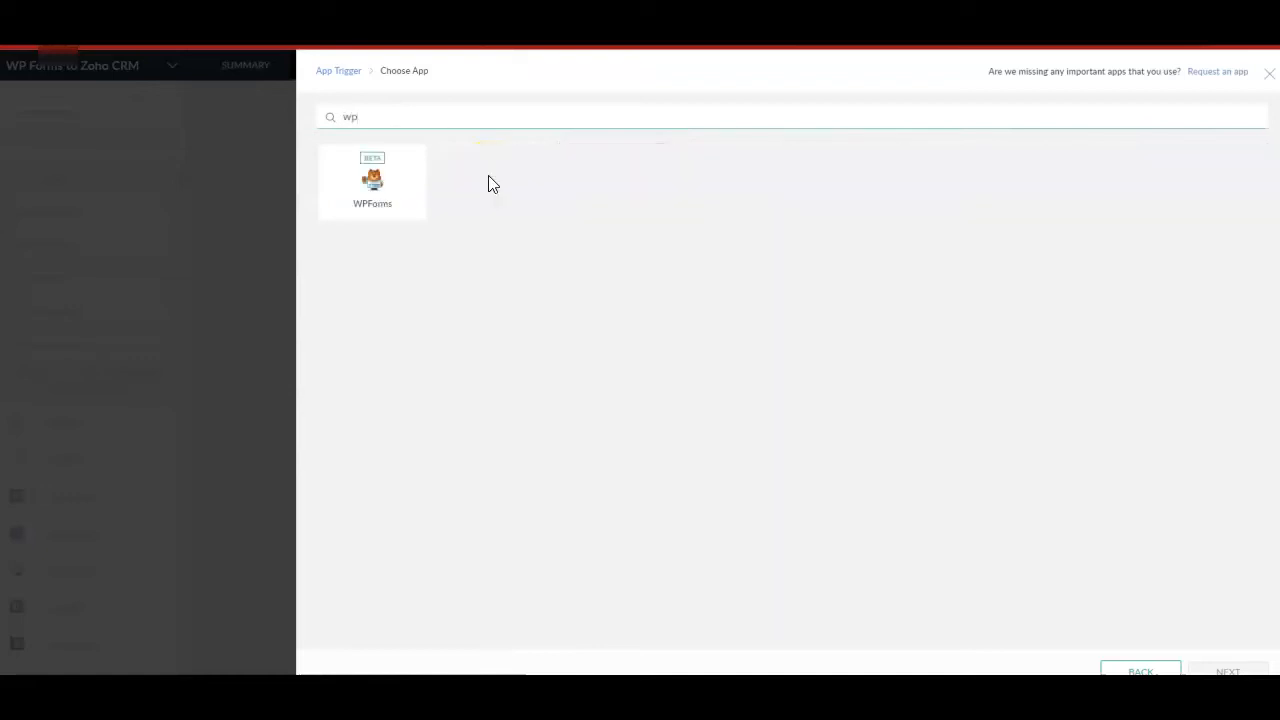
click(390, 174)
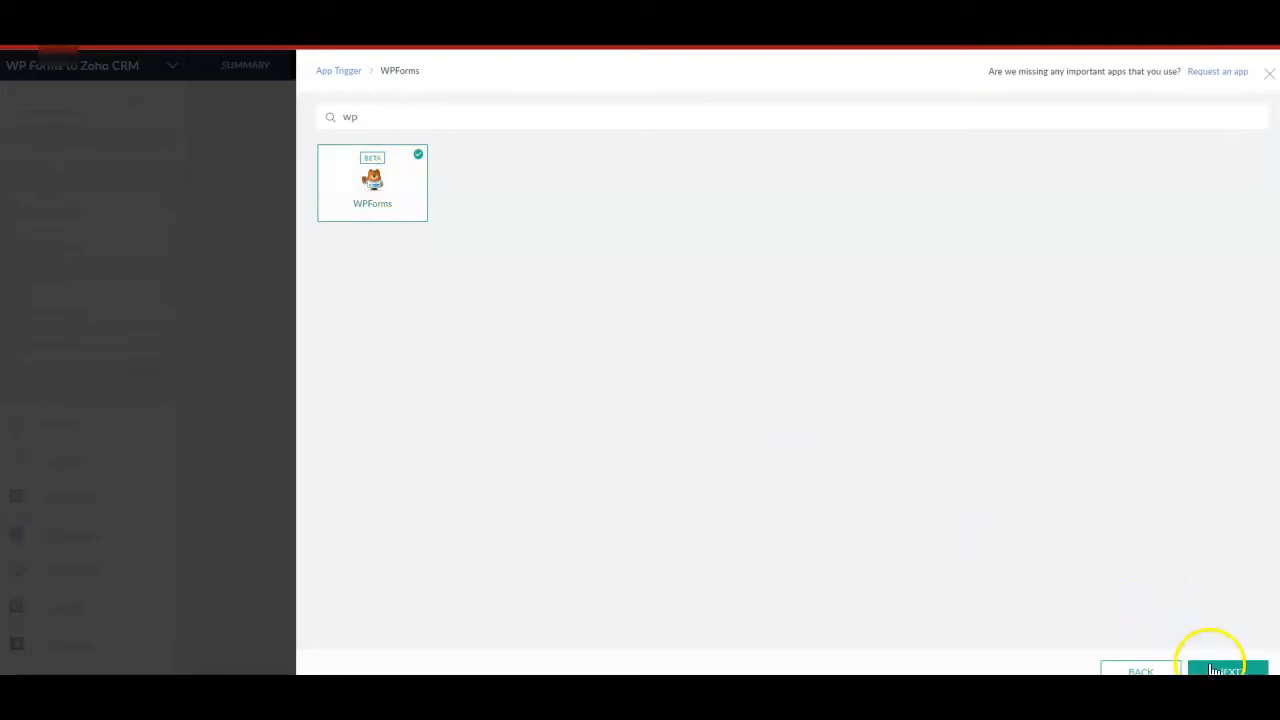
click(1226, 668)
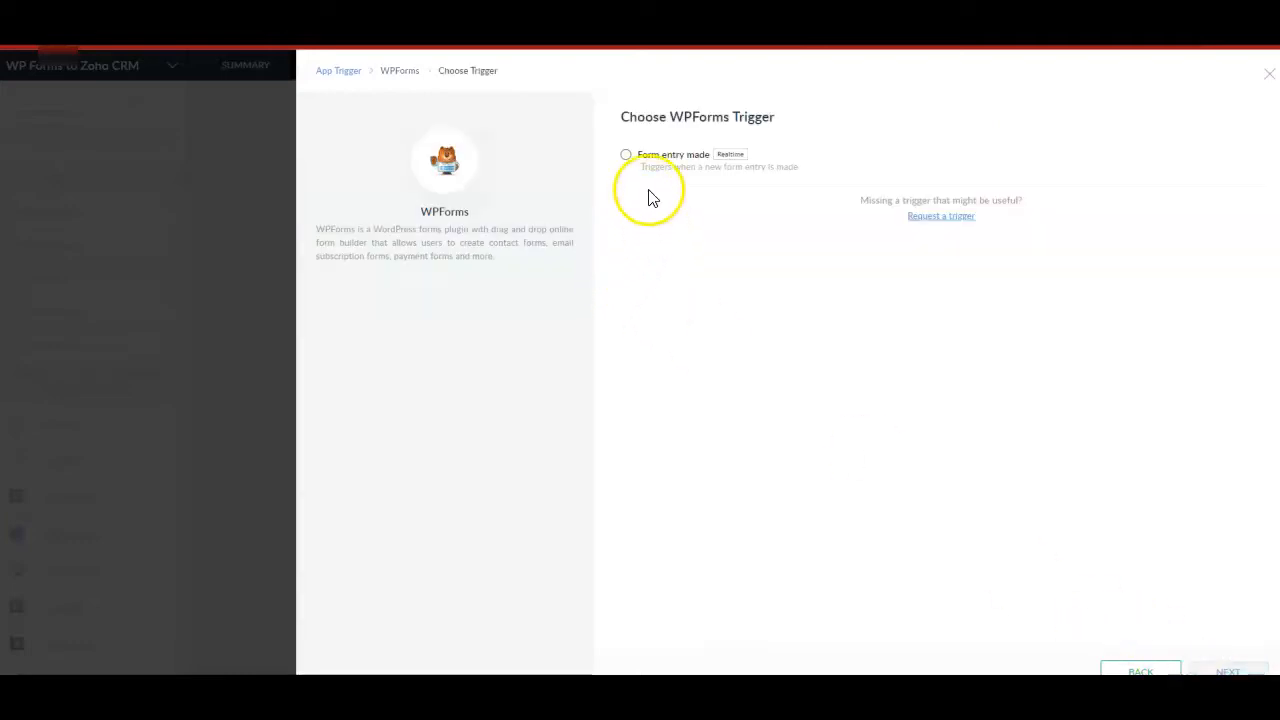
click(648, 160)
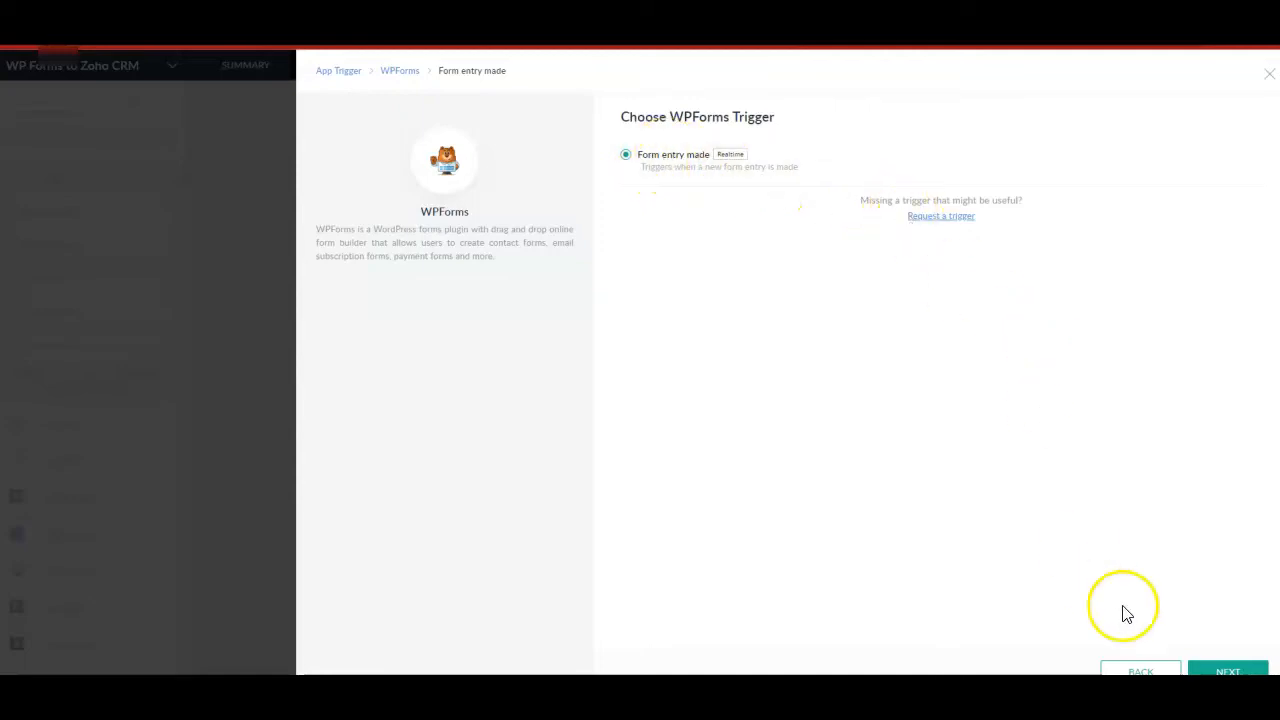
click(1224, 668)
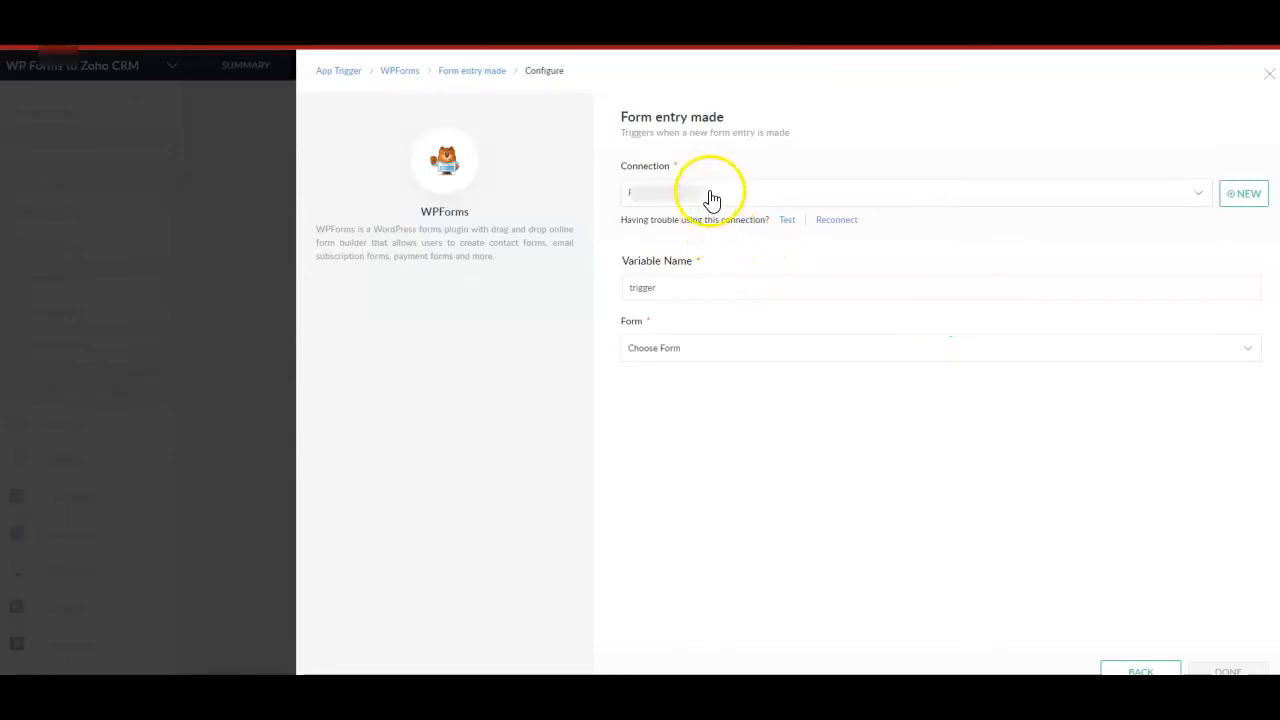
Check the existing connection choices for the WPForms trigger and start a new connection.
click(713, 196)
click(712, 196)
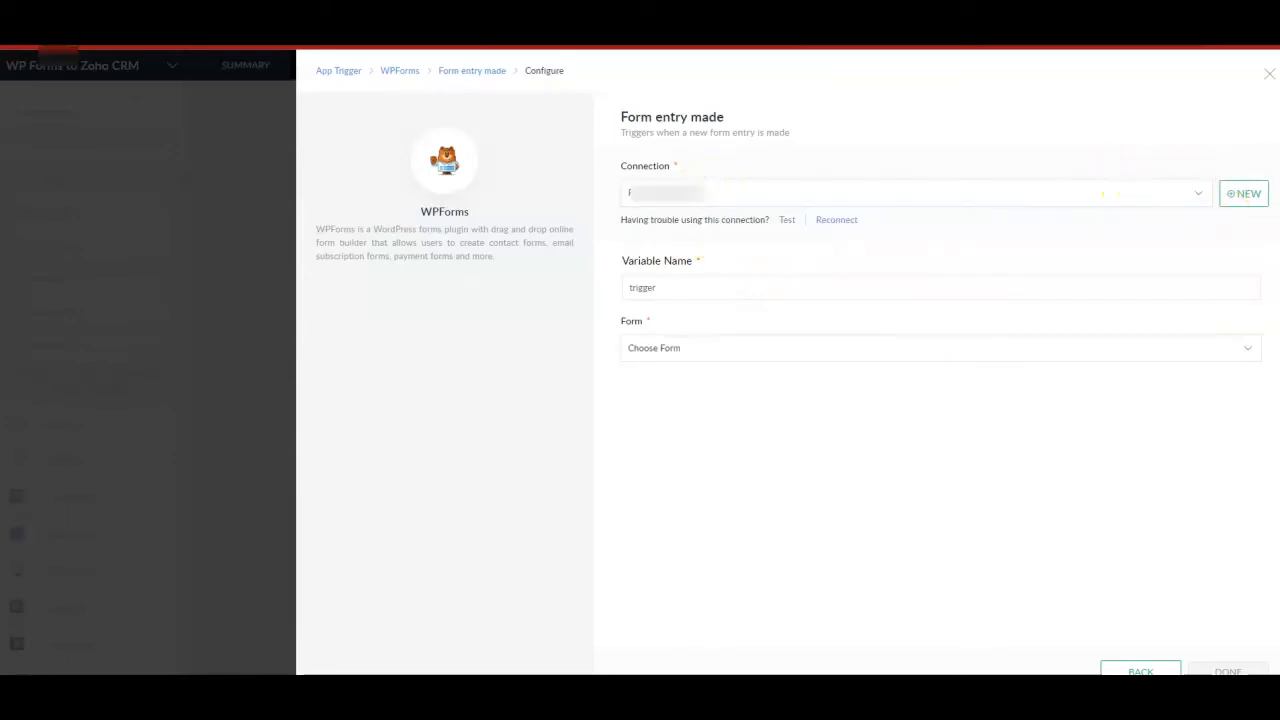
click(1240, 194)
click(681, 249)
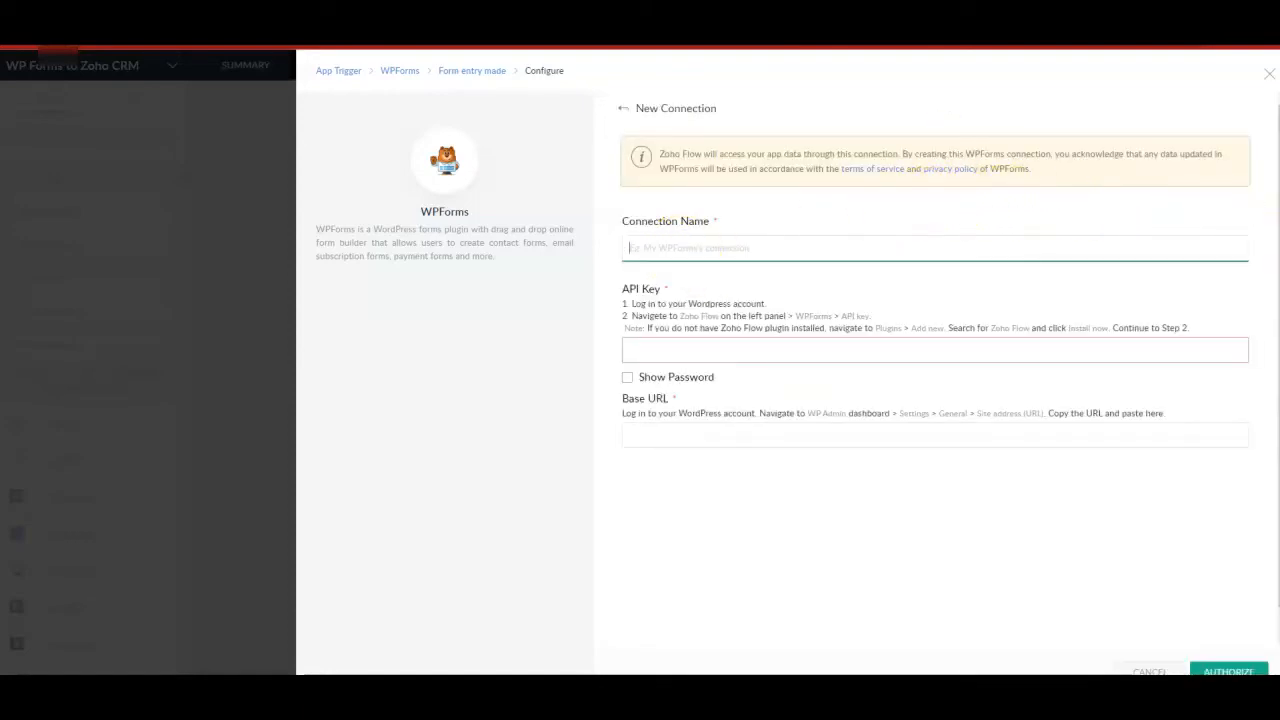
Switch to the WordPress admin's Zoho Flow page, open the WPForms API keys and delete the existing "test" key.
mouse_move(806, 704)
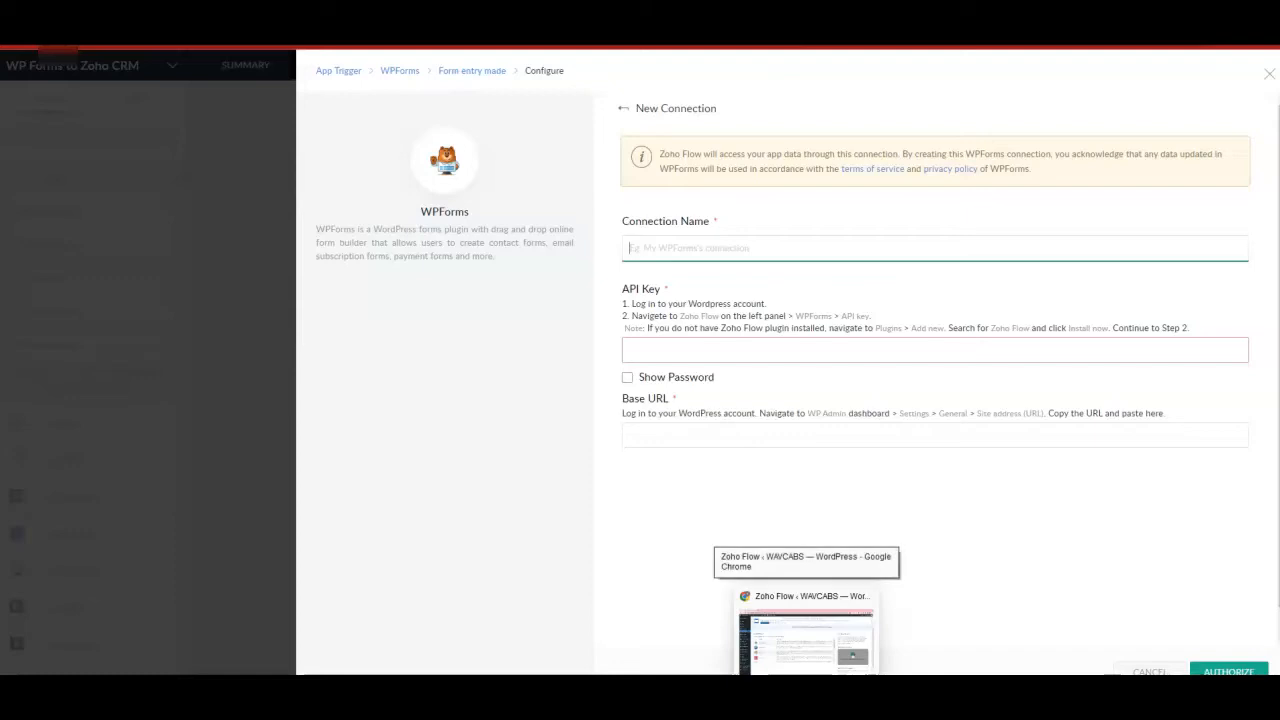
click(806, 640)
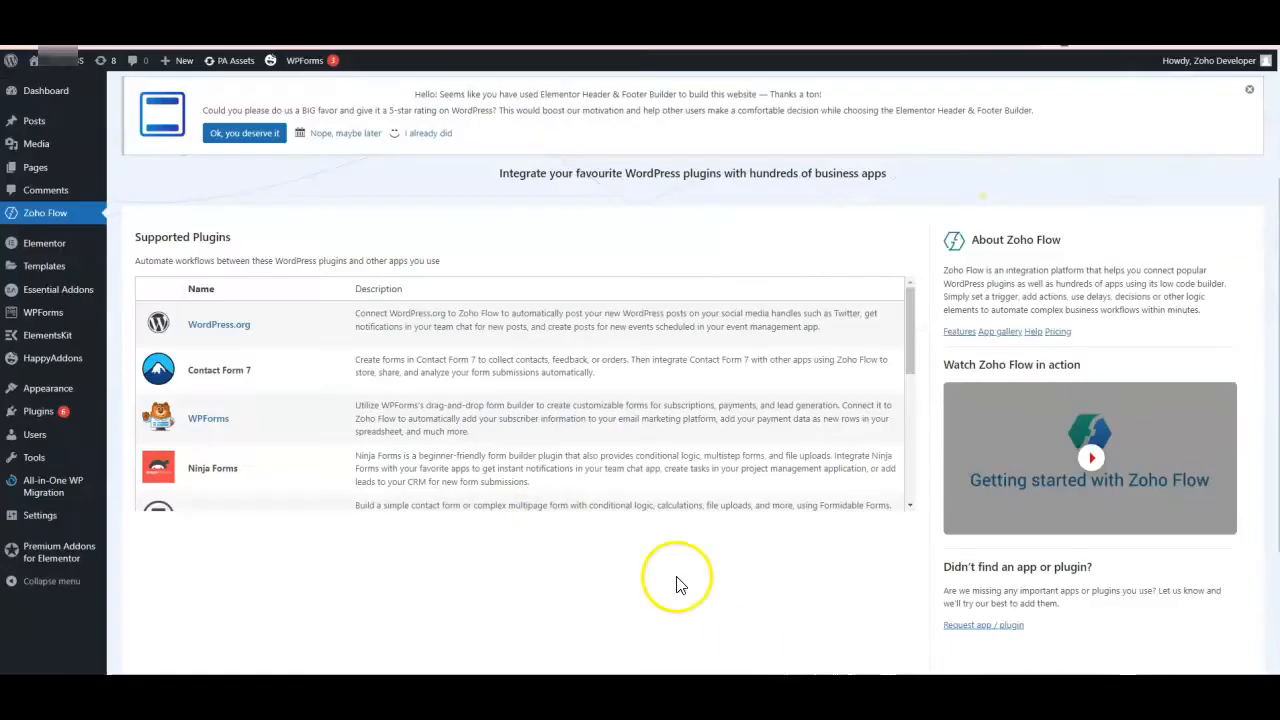
click(220, 430)
click(220, 427)
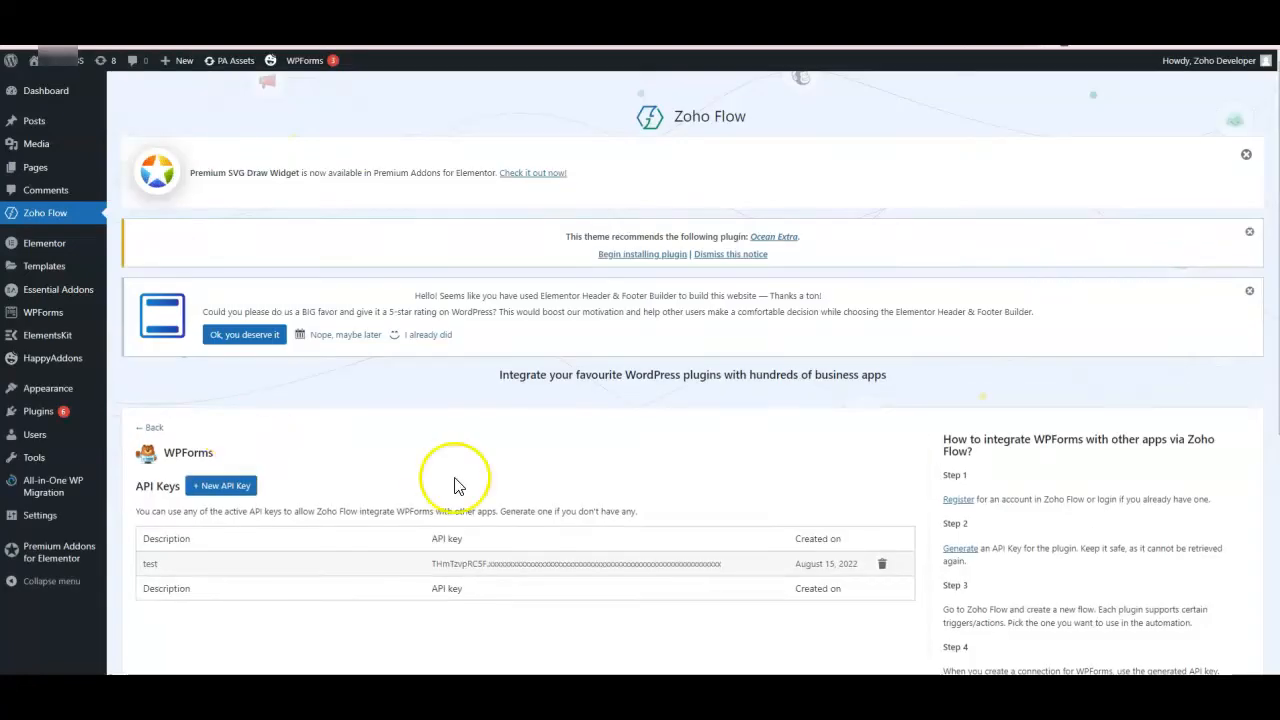
click(882, 565)
click(709, 105)
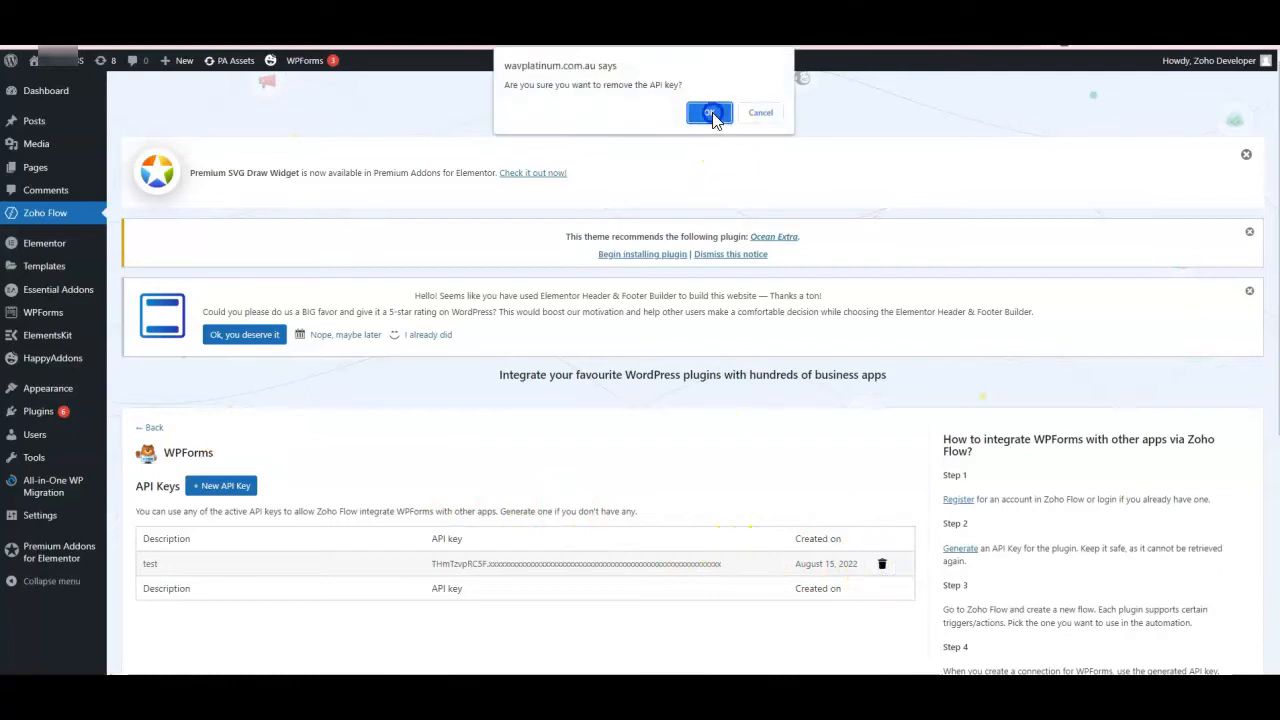
Generate a new WPForms API key with the description "test".
click(226, 487)
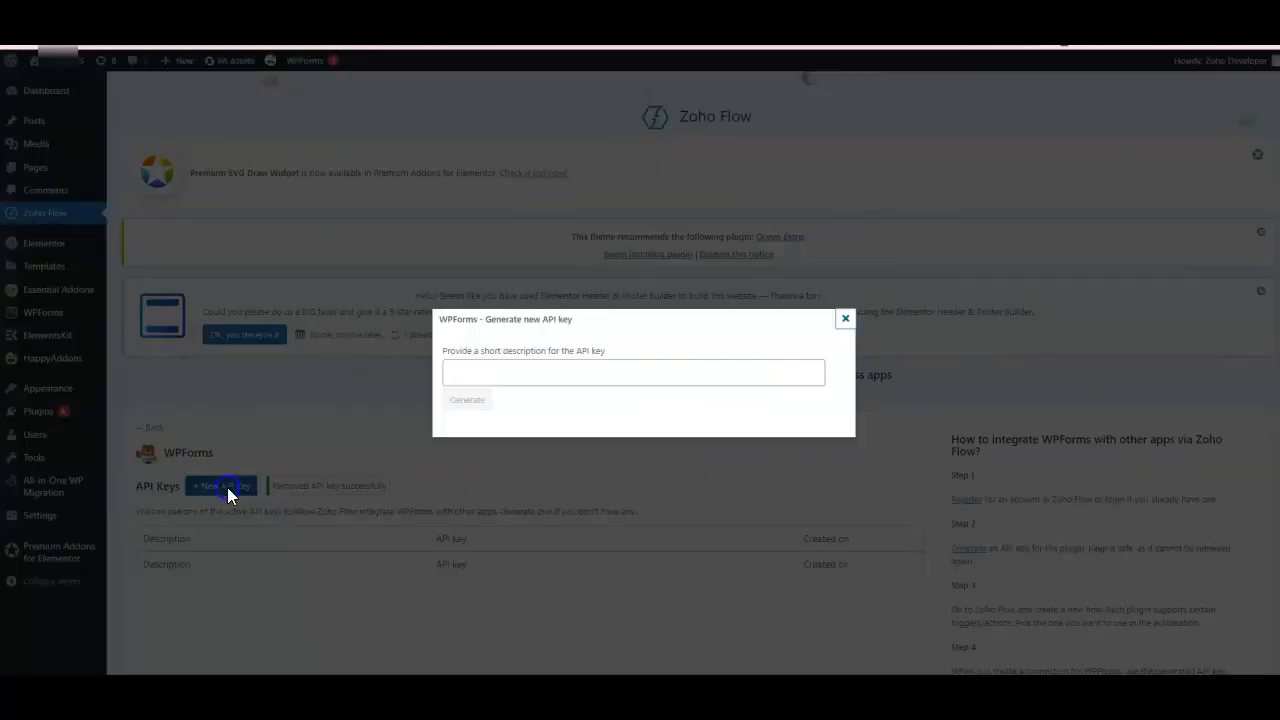
click(496, 382)
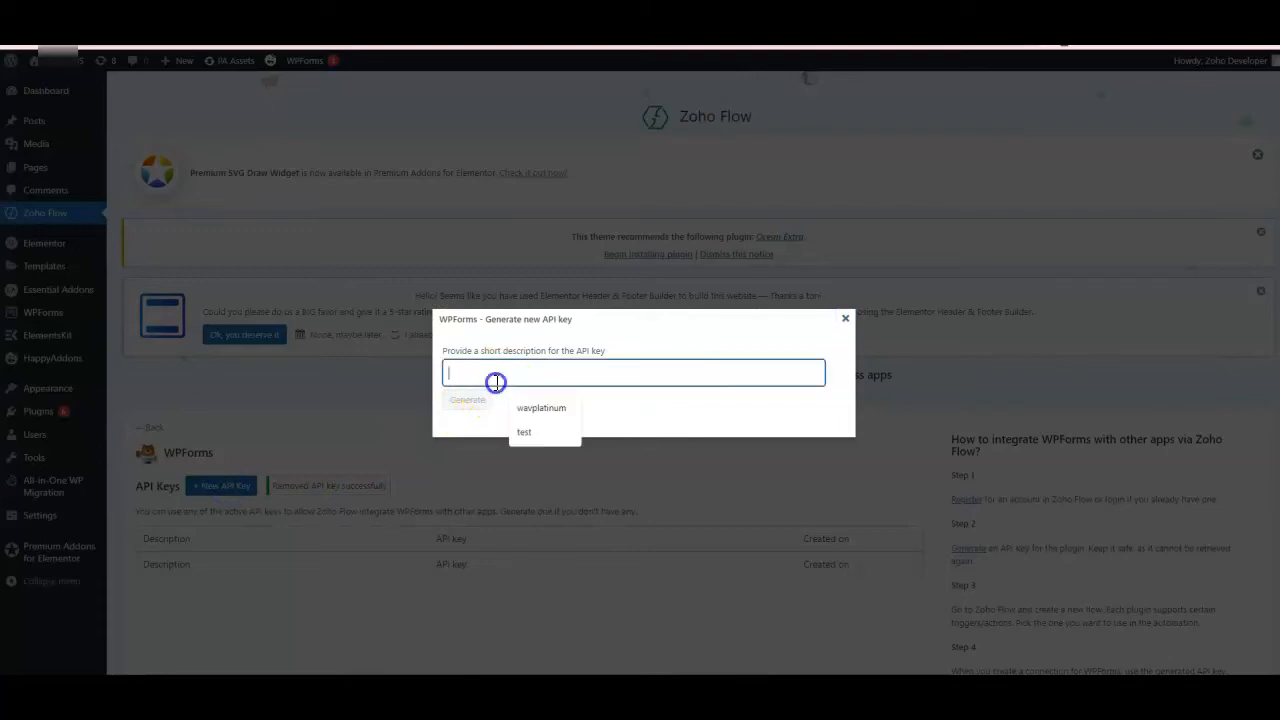
click(518, 436)
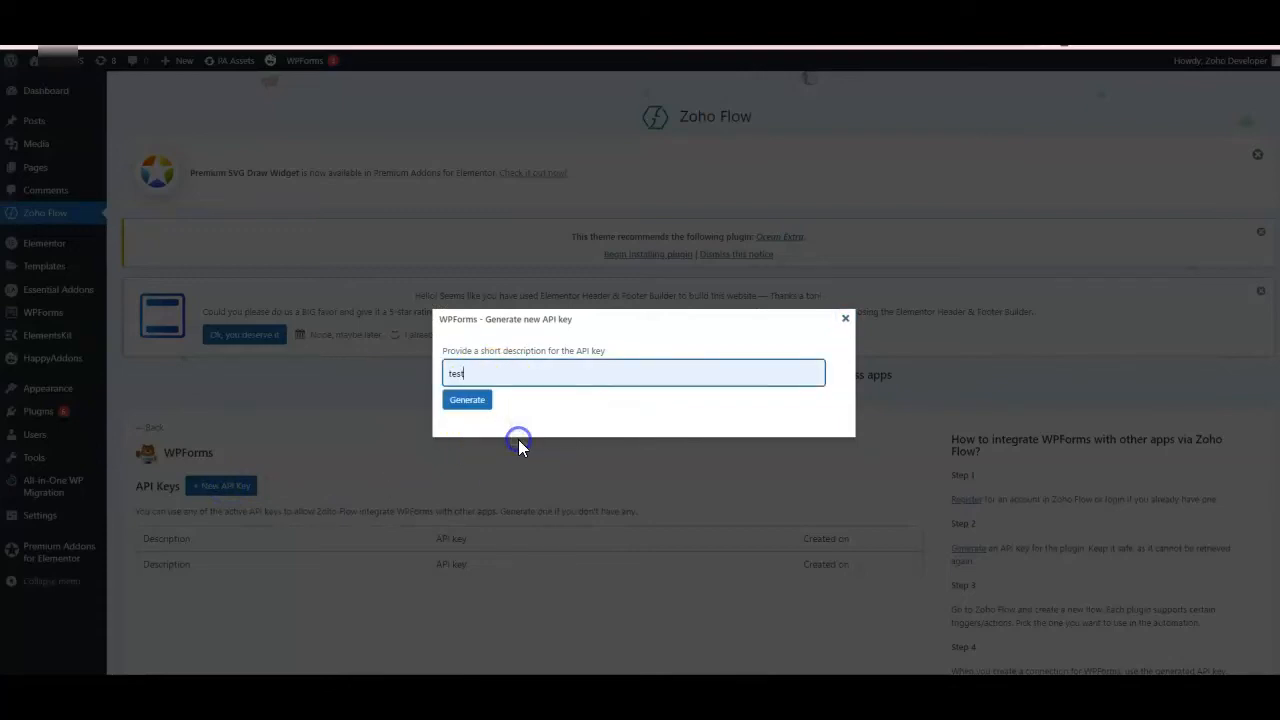
click(472, 405)
Copy the entire newly generated API key and close the key dialog.
click(772, 373)
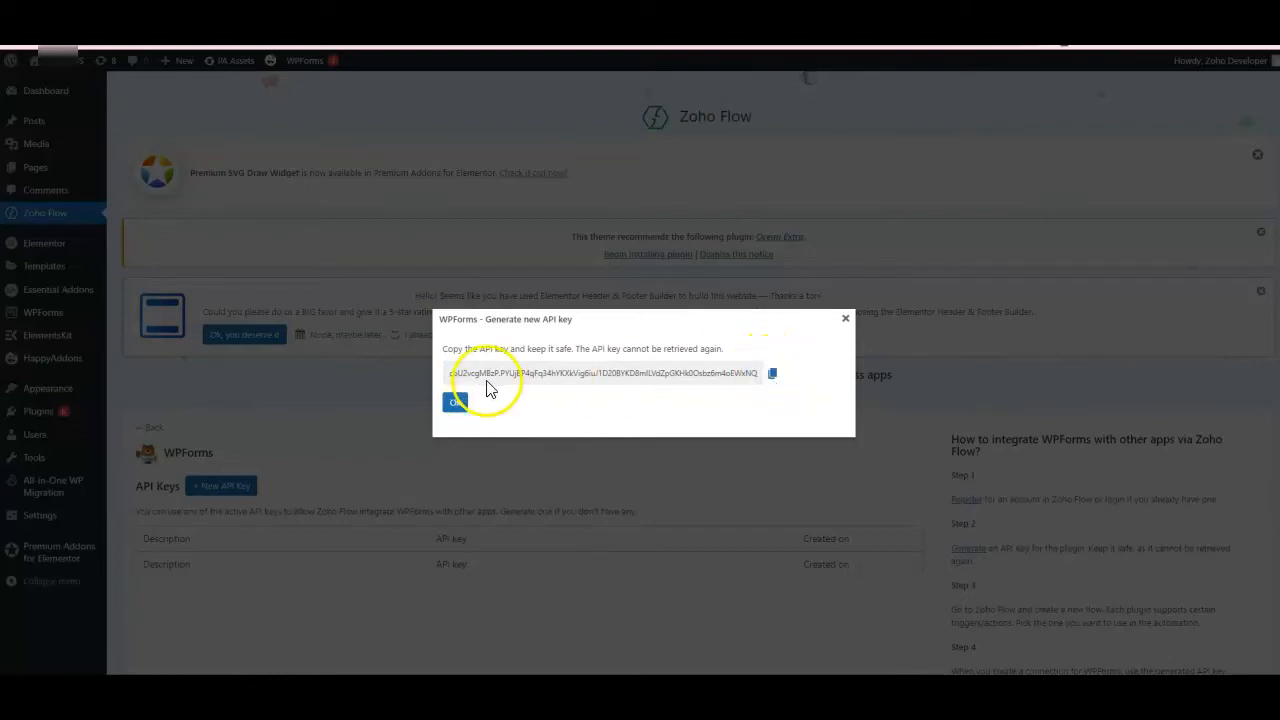
click(685, 376)
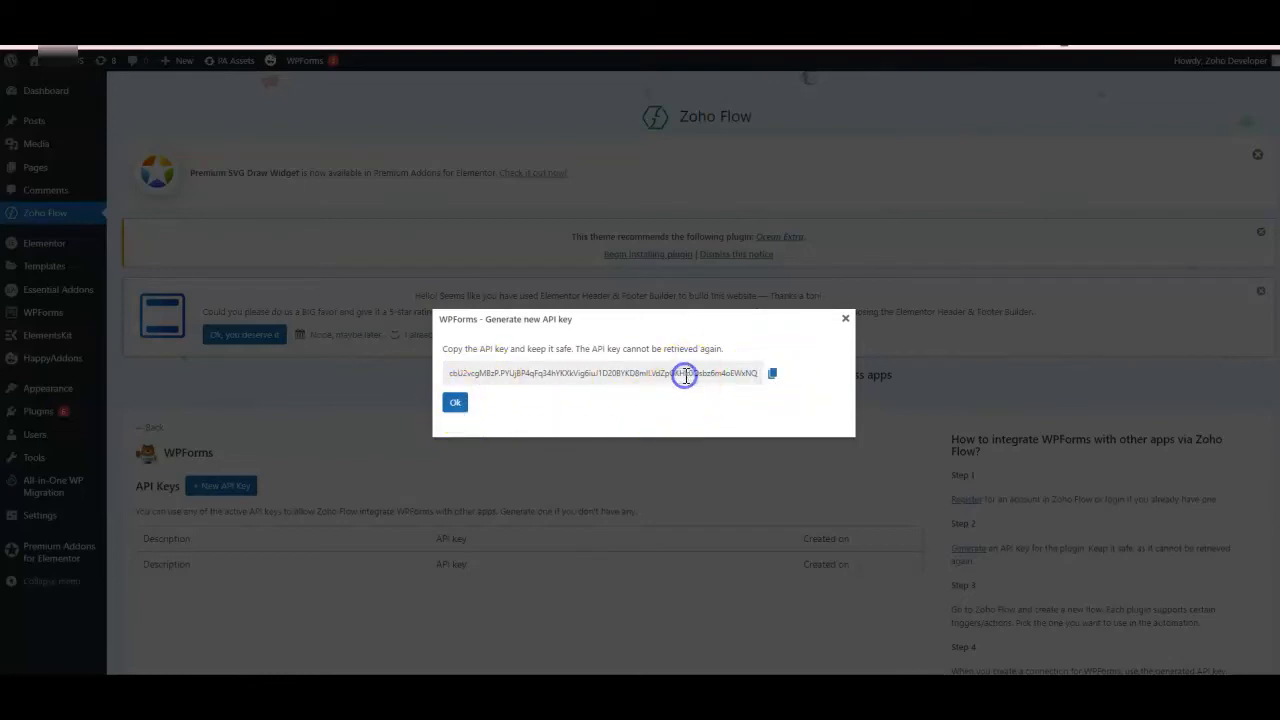
drag(452, 374, 765, 397)
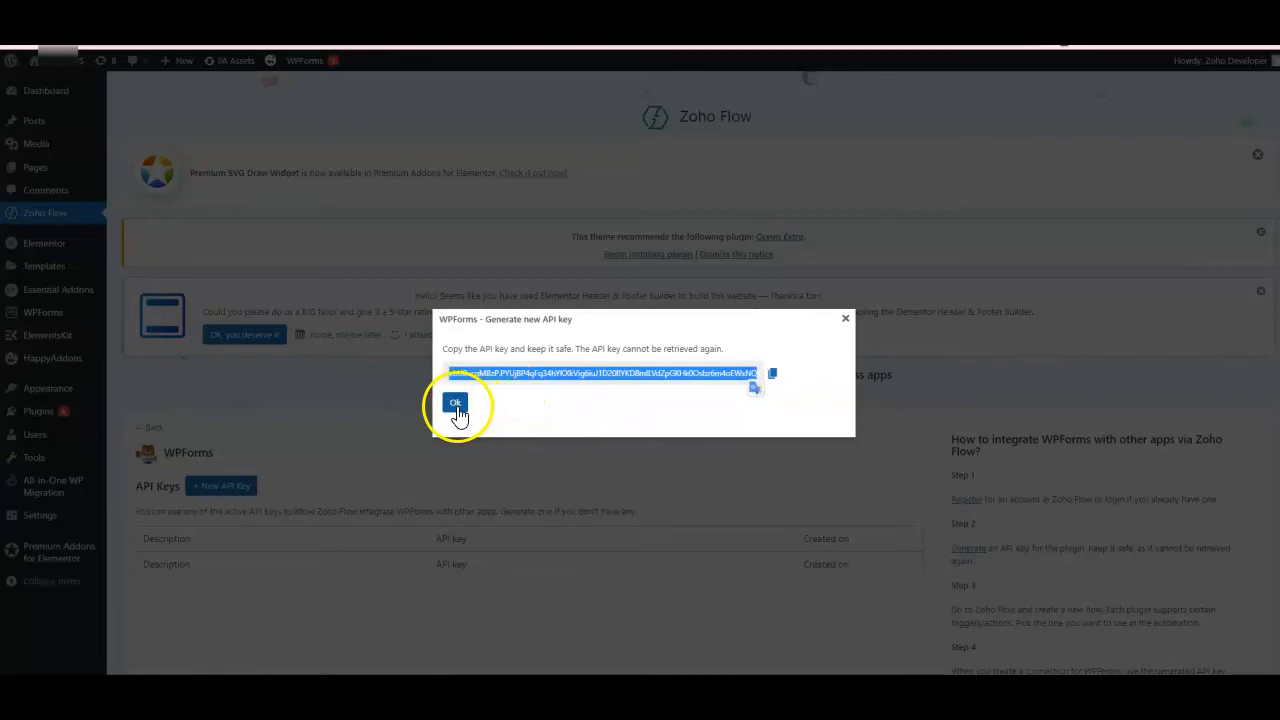
right_click(585, 377)
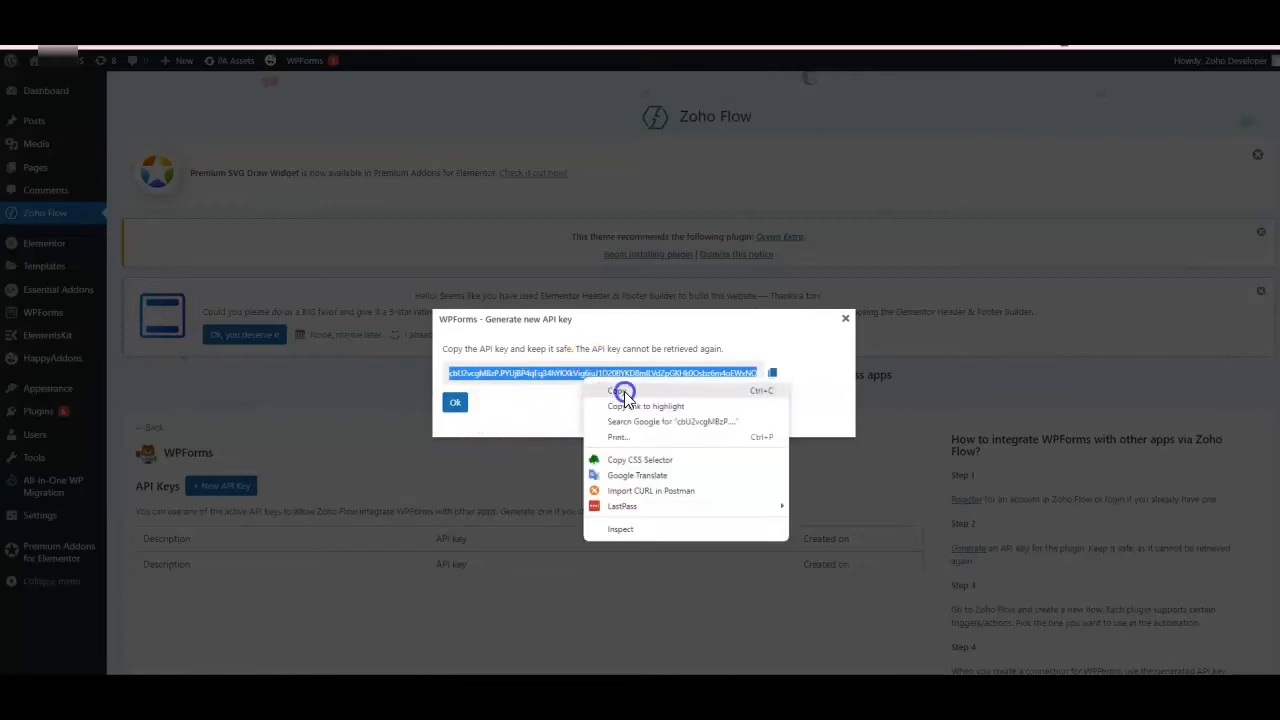
click(622, 392)
click(455, 402)
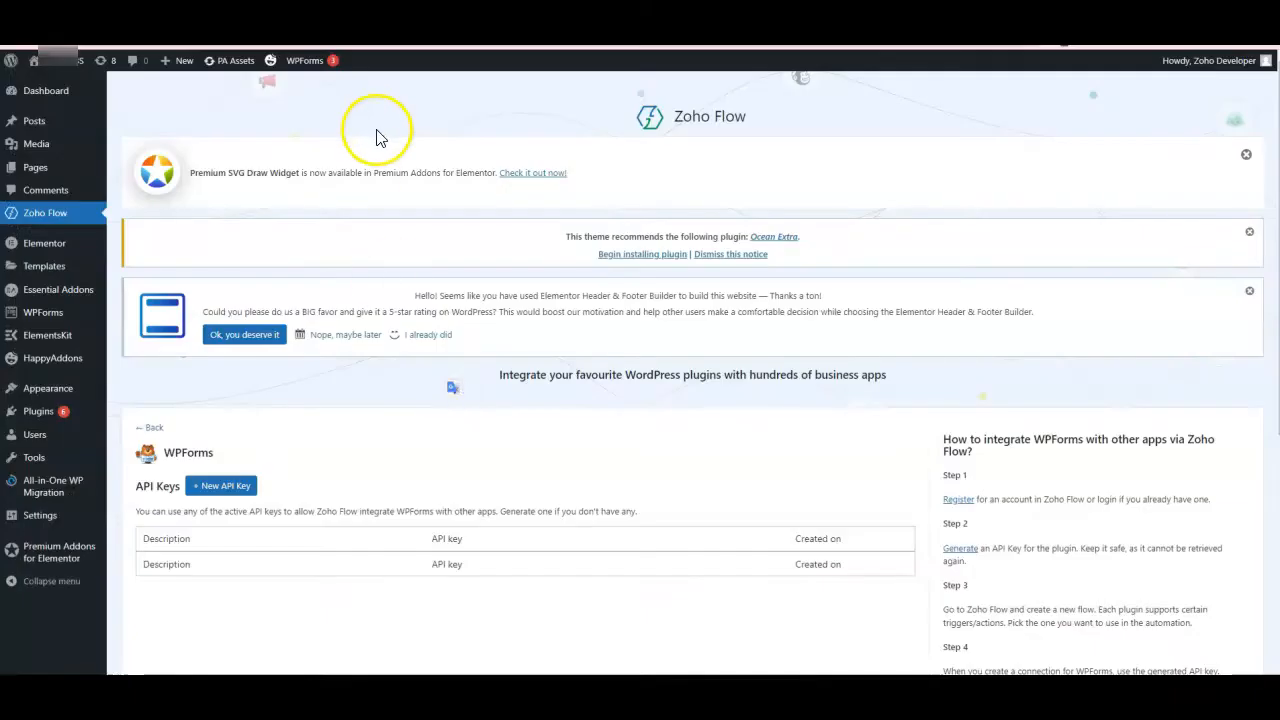
Back in Zoho Flow, name the new connection "wpformstozohocrm" and paste the API key into its field.
key(alt+Tab)
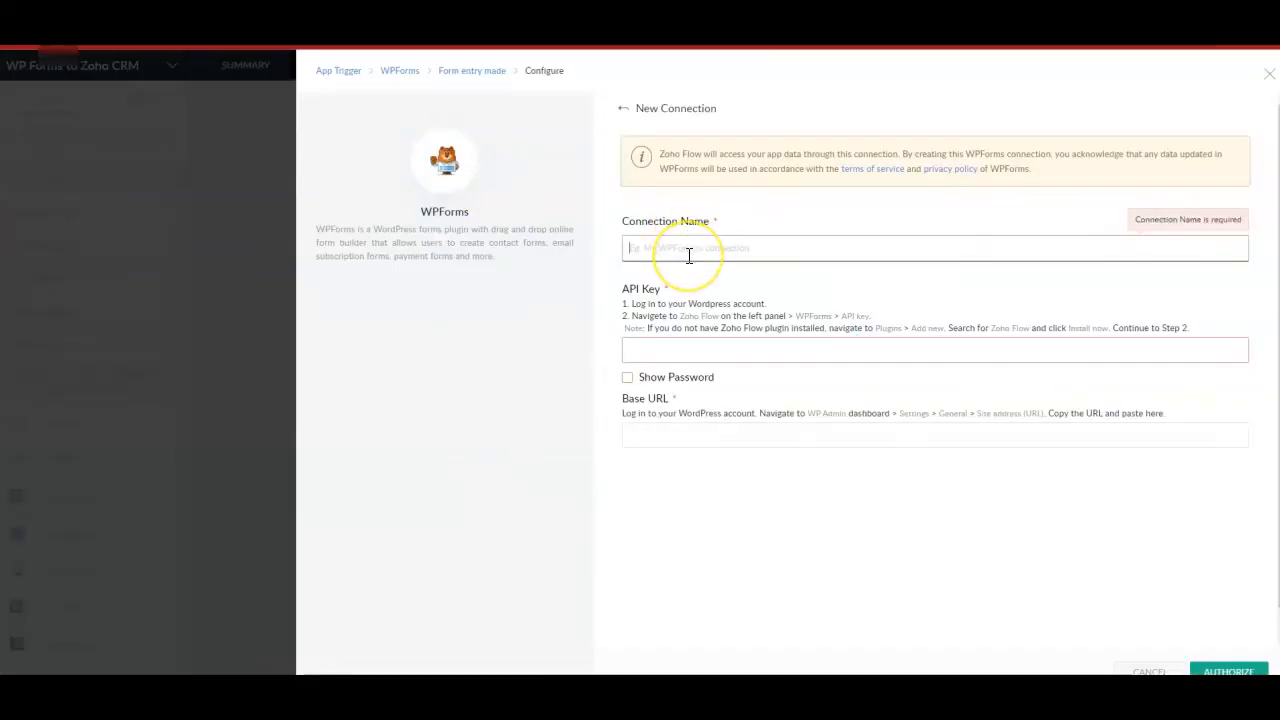
text(wpformstozohocrm)
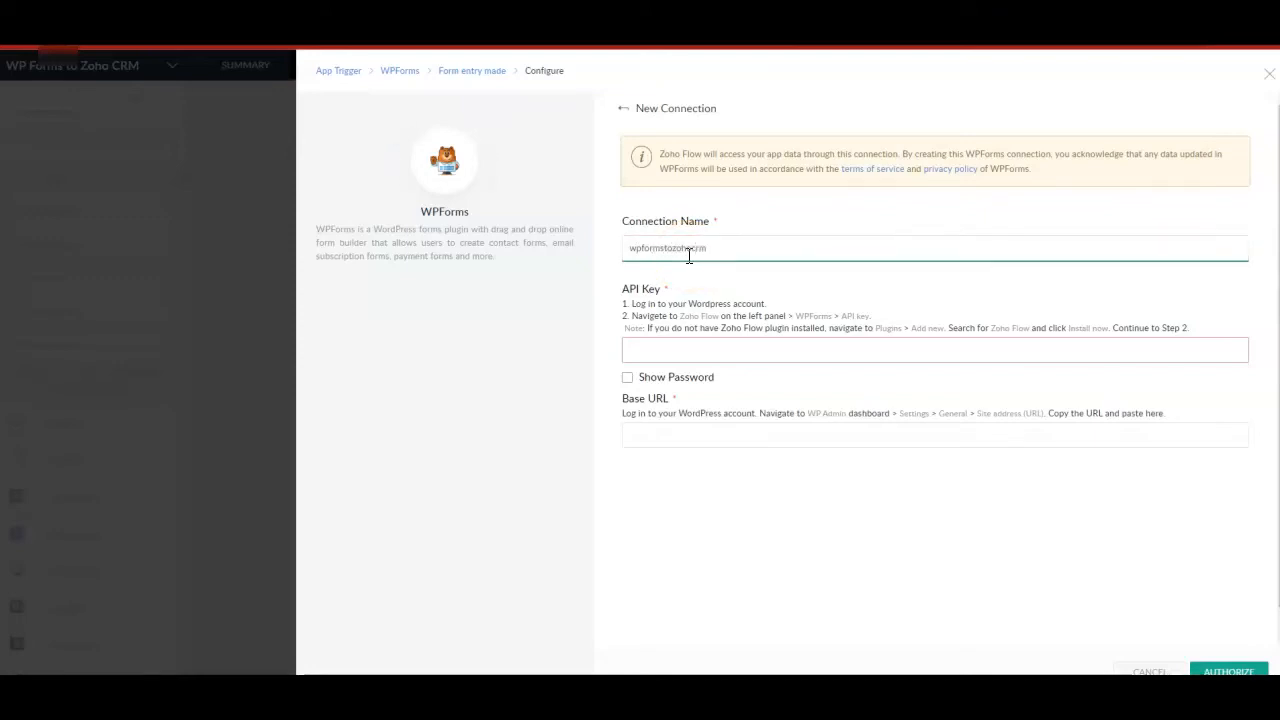
click(674, 350)
key(ctrl+v)
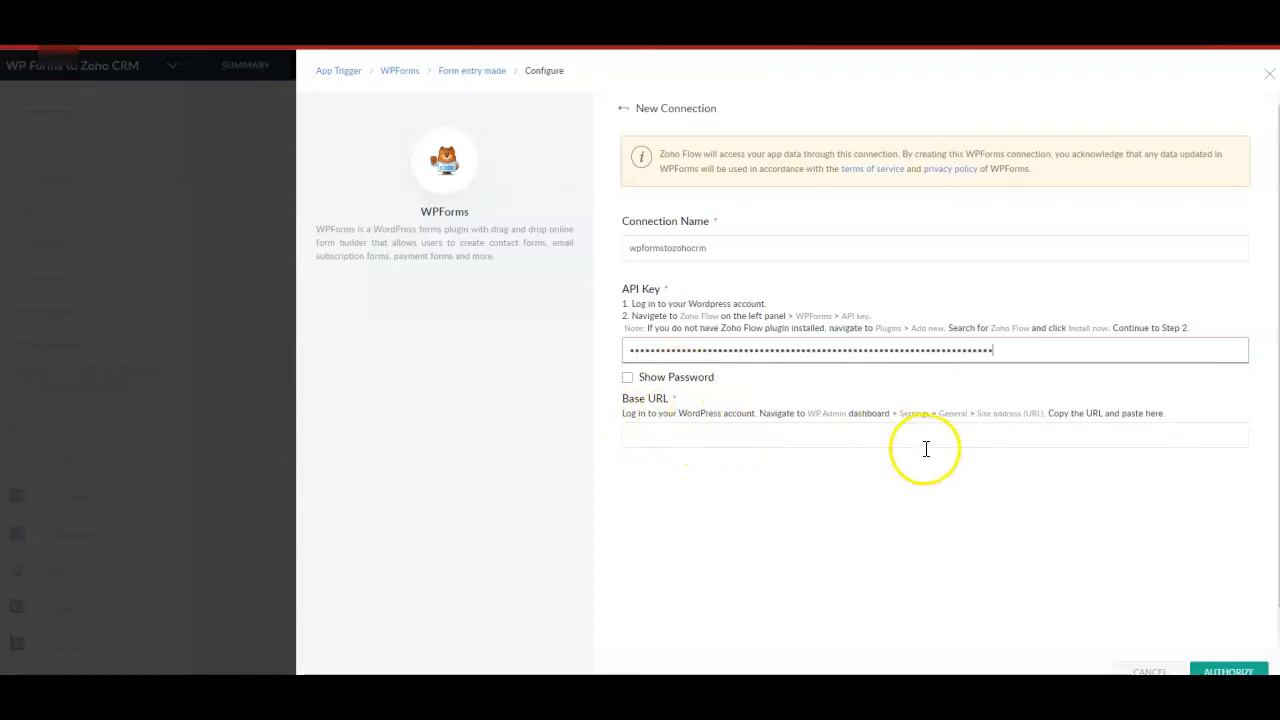
Open the WordPress site's general settings and recheck the Base URL instructions in the Zoho Flow connection form.
click(1020, 413)
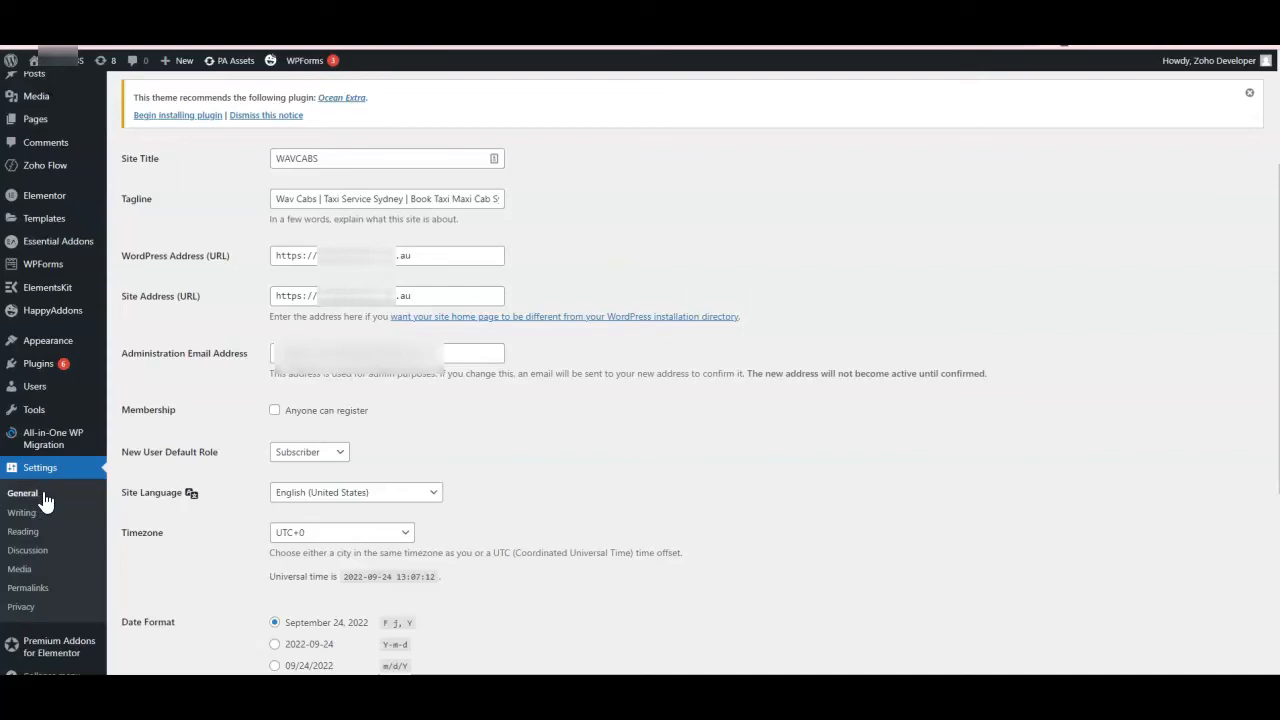
key(super+Tab)
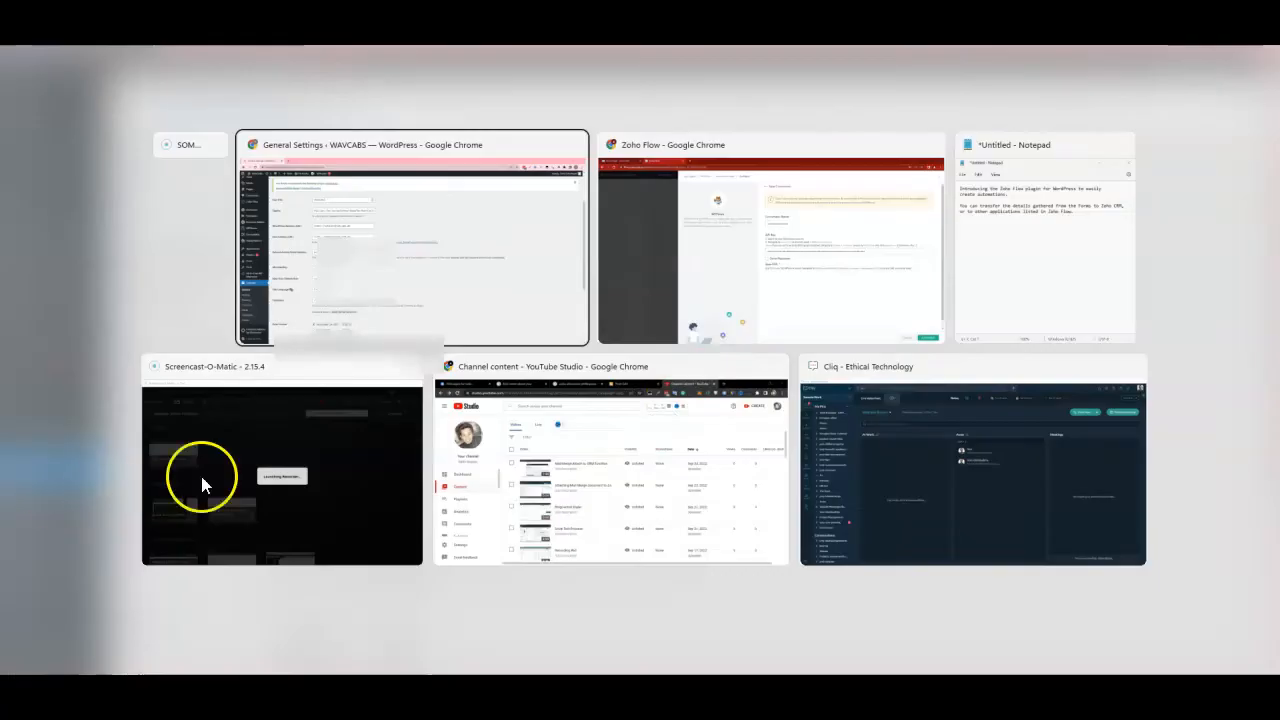
click(800, 314)
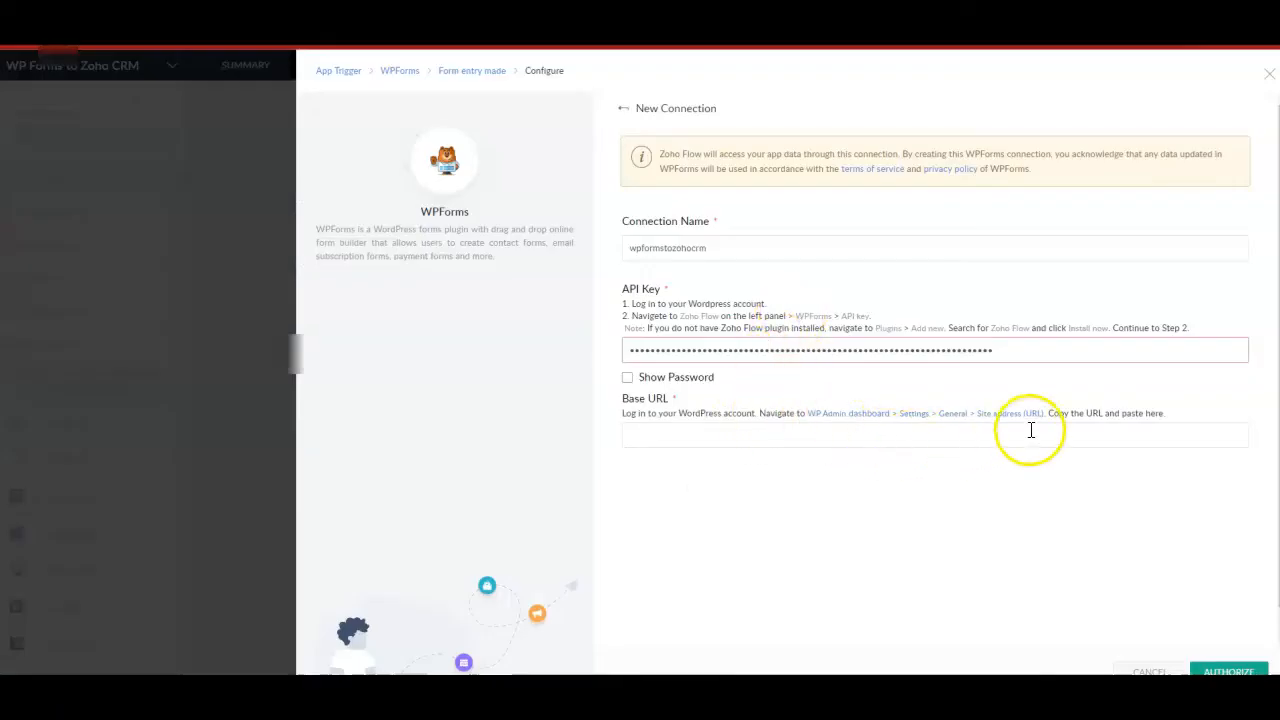
Switch to the WordPress general settings and copy the full Site Address (URL).
key(alt+Tab)
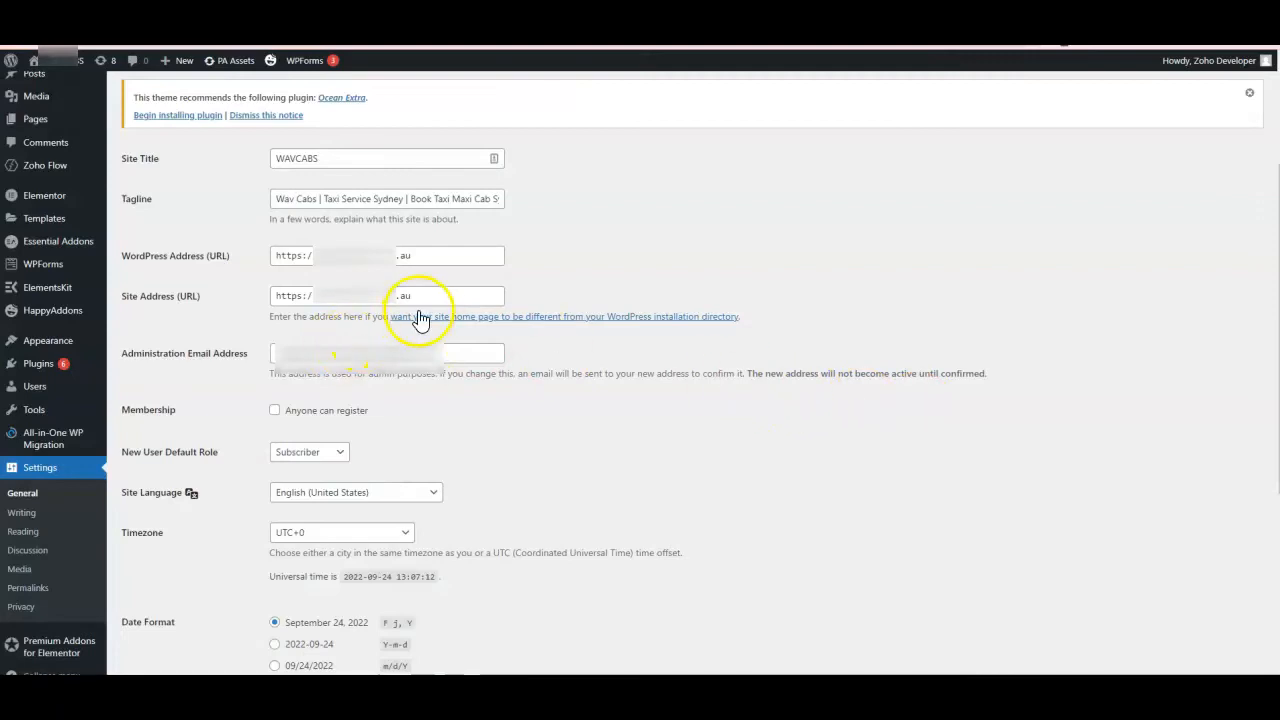
drag(440, 296, 240, 300)
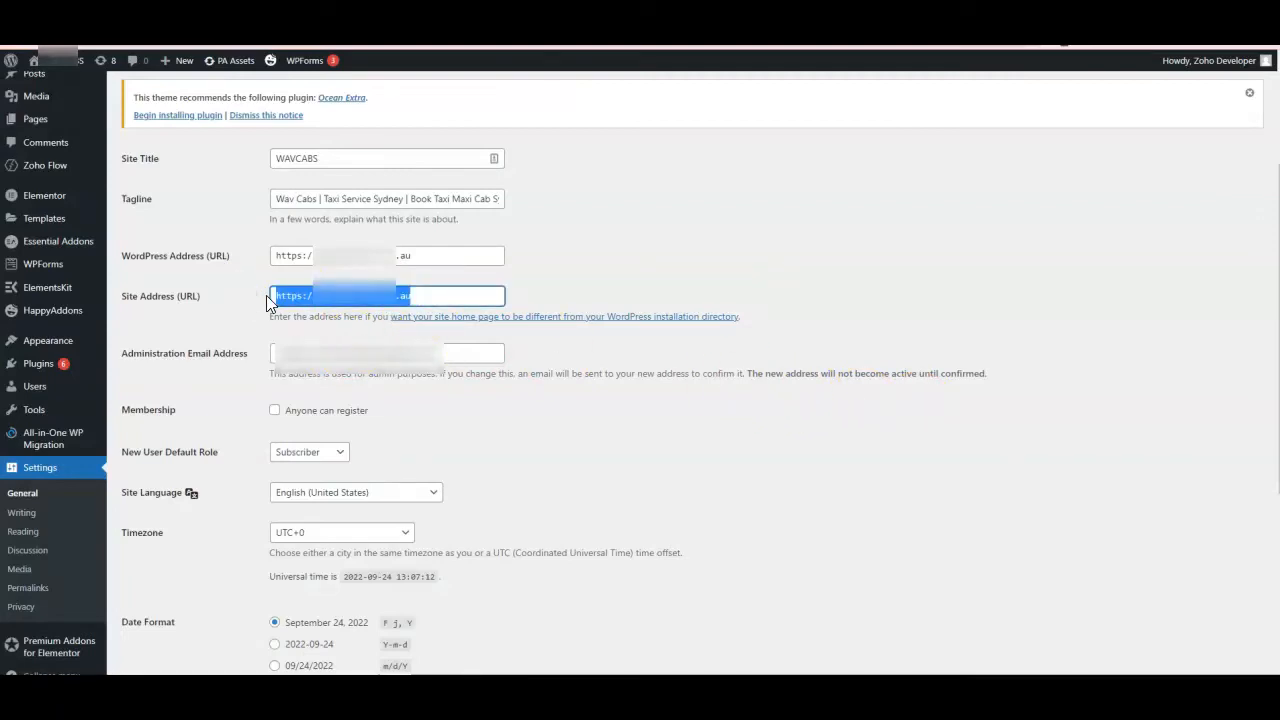
key(alt+Tab)
right_click(317, 296)
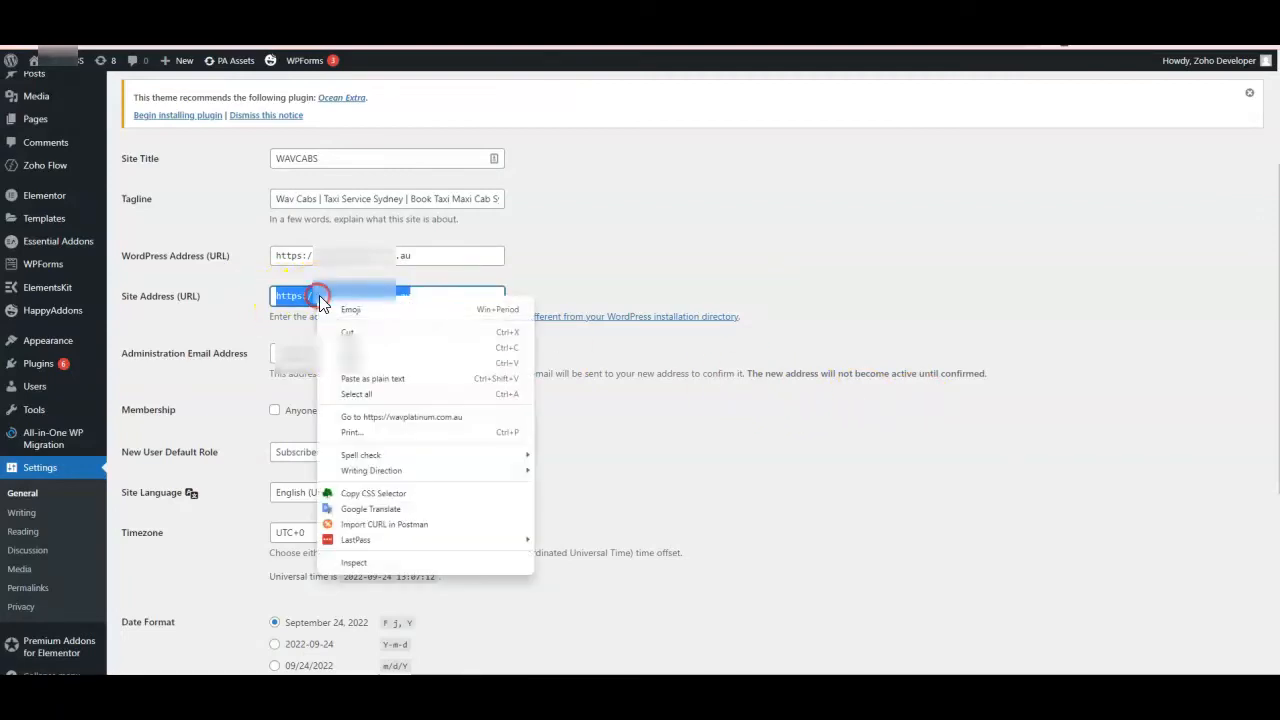
click(353, 349)
Back in Zoho Flow, paste the copied site address as the Base URL and authorize the WPForms connection.
key(alt+Tab)
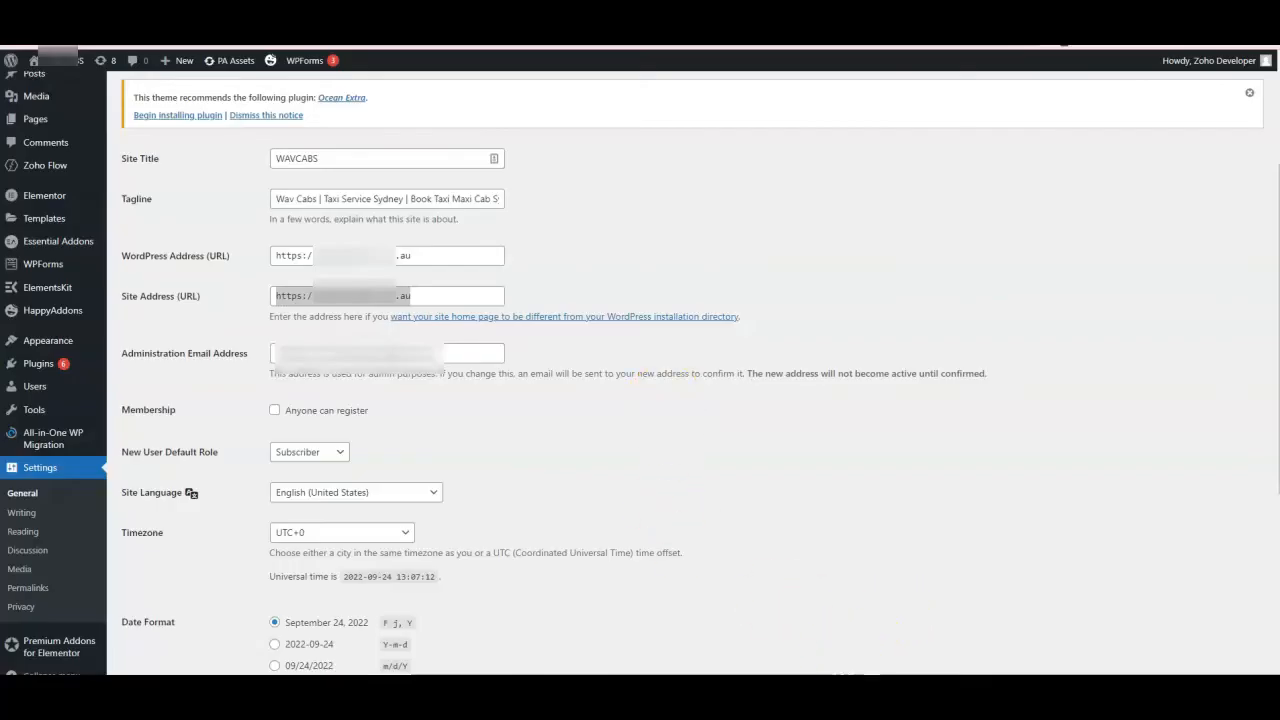
key(alt+Tab)
click(750, 438)
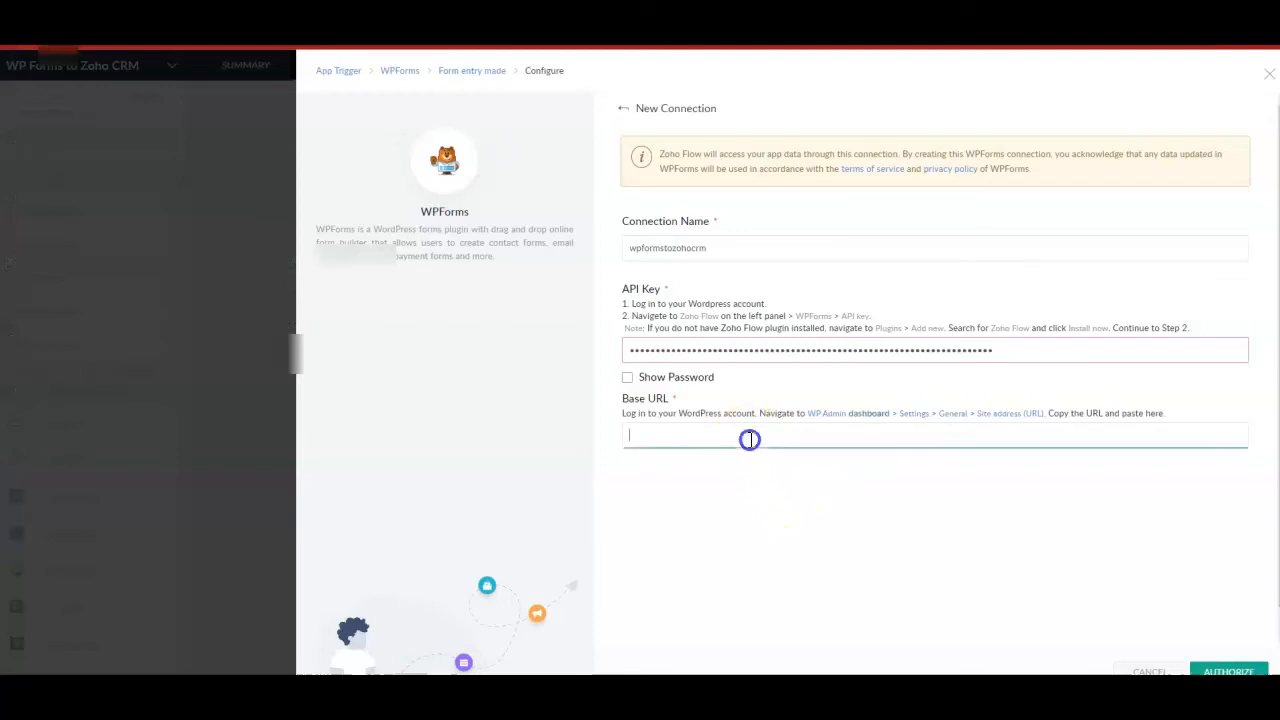
key(ctrl+v)
click(1212, 665)
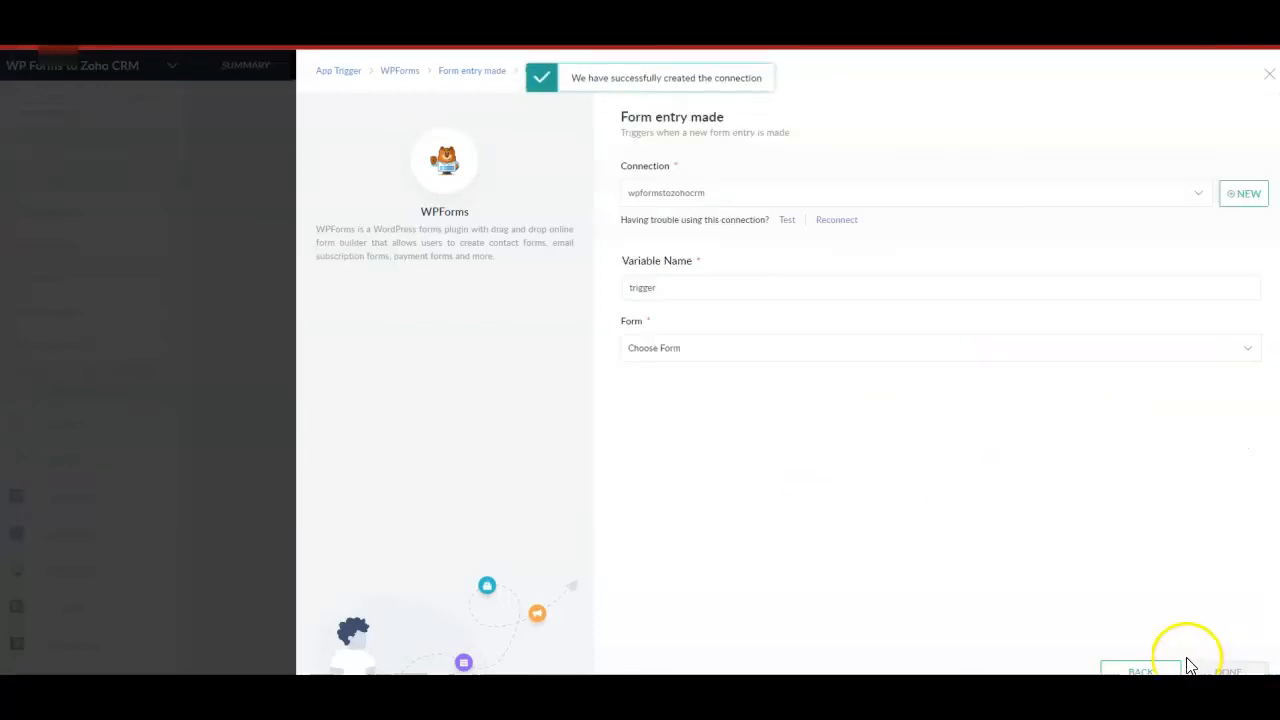
Select Booking Form as the form for the "Form entry made" trigger and finish the trigger setup.
click(846, 358)
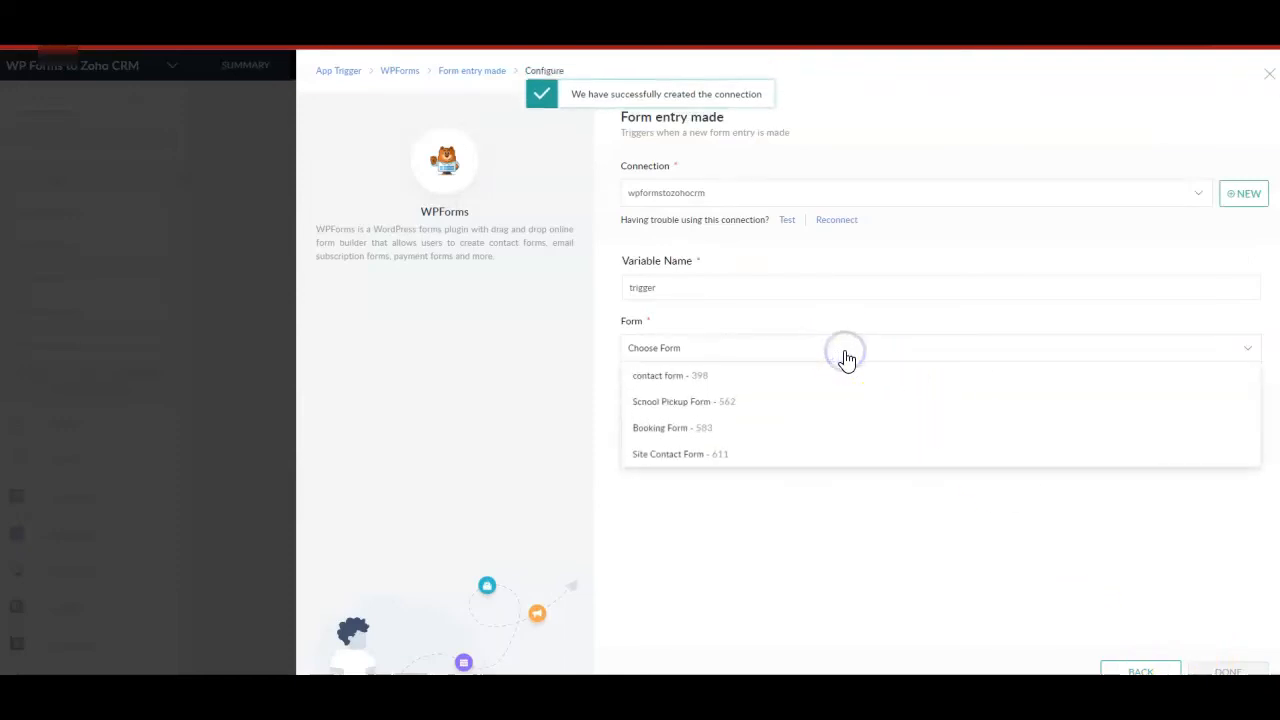
click(708, 428)
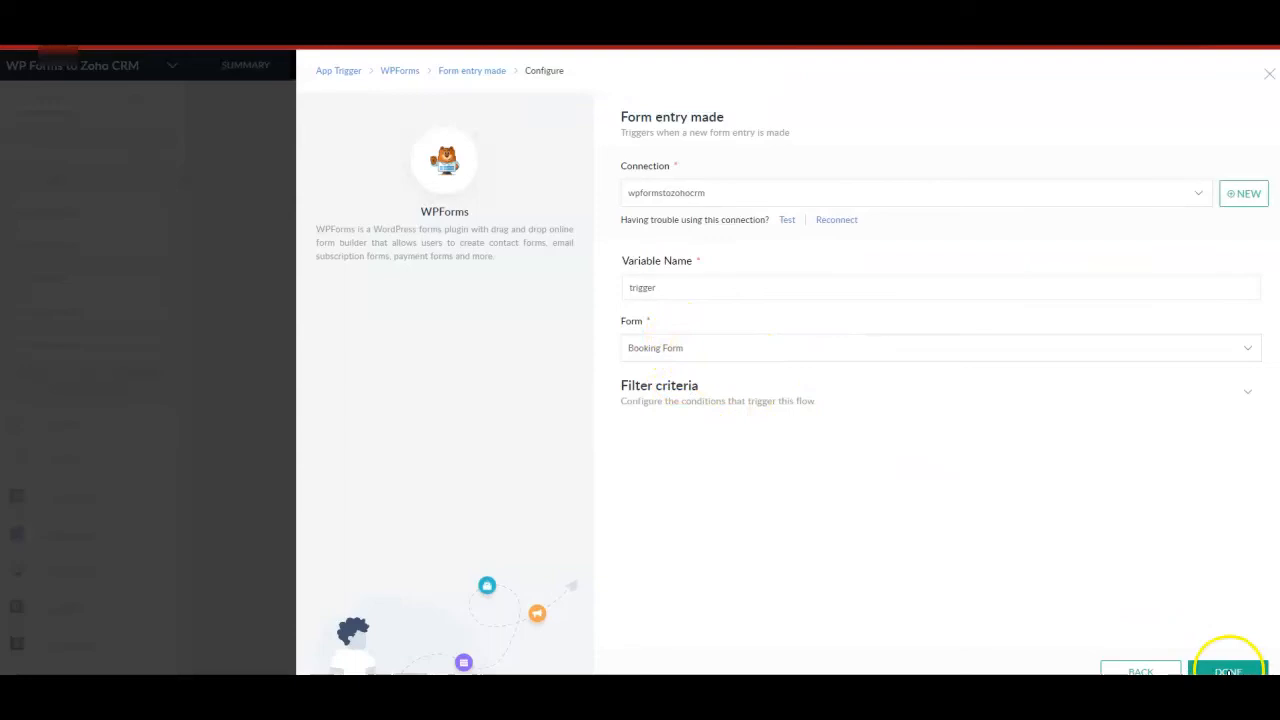
click(1228, 670)
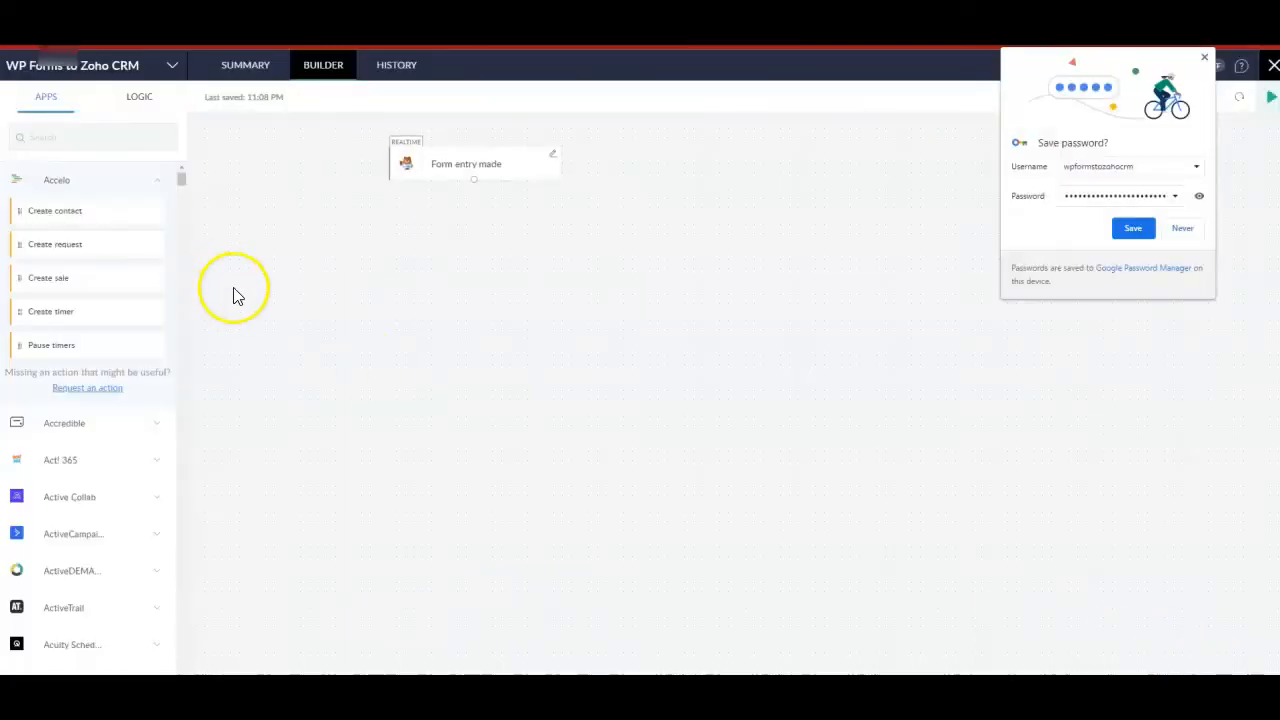
Search the apps for "crm" and add Zoho CRM's "Create or update lead" action to the flow canvas.
click(91, 138)
text(crm)
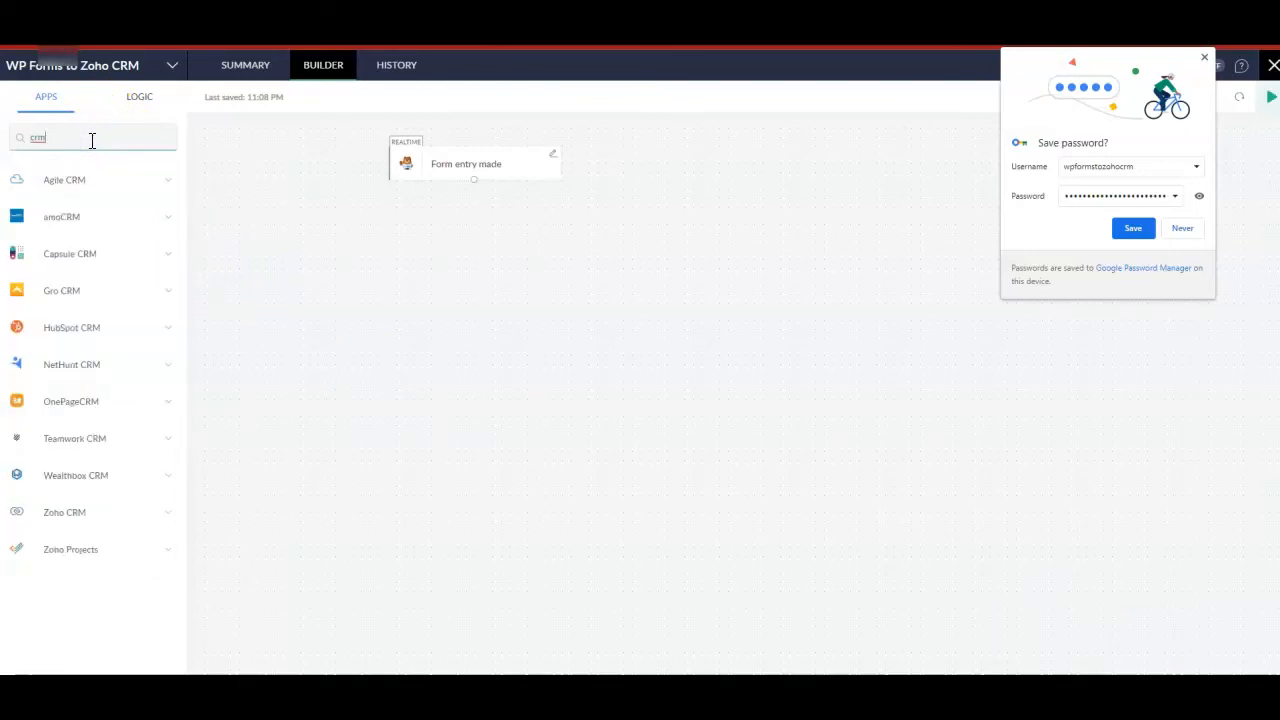
click(170, 518)
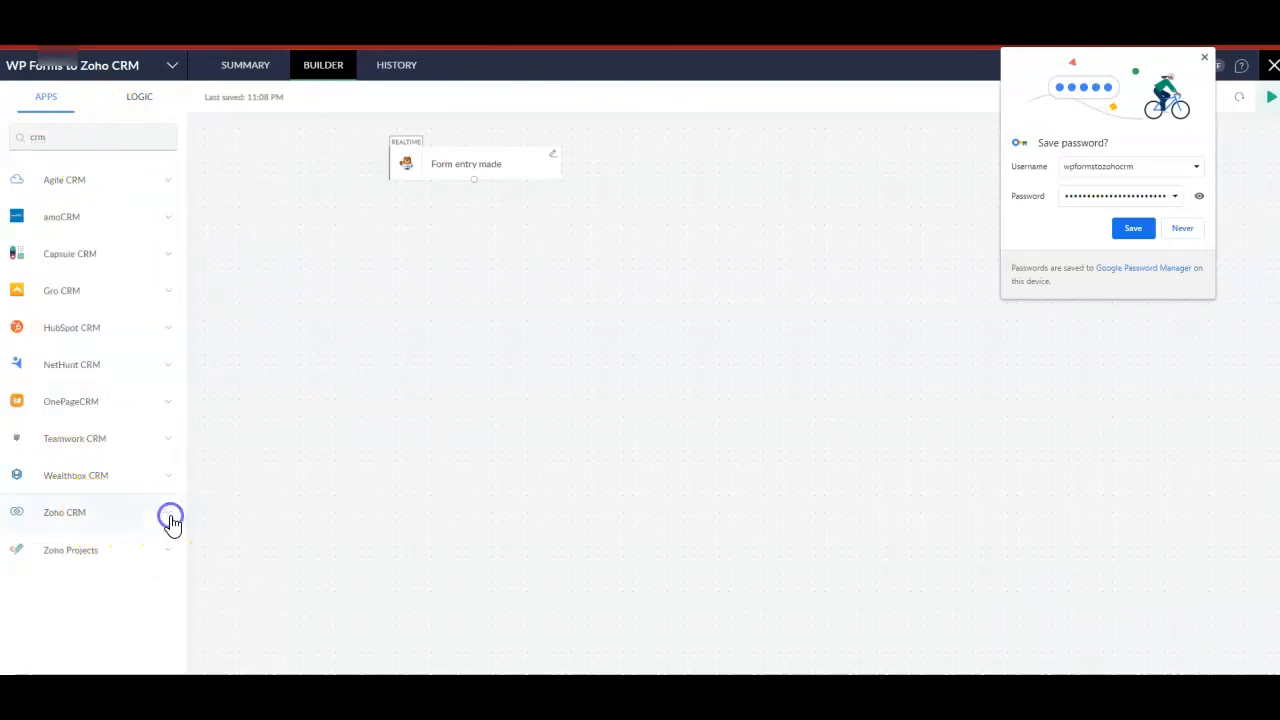
drag(182, 464, 178, 543)
drag(170, 478, 172, 506)
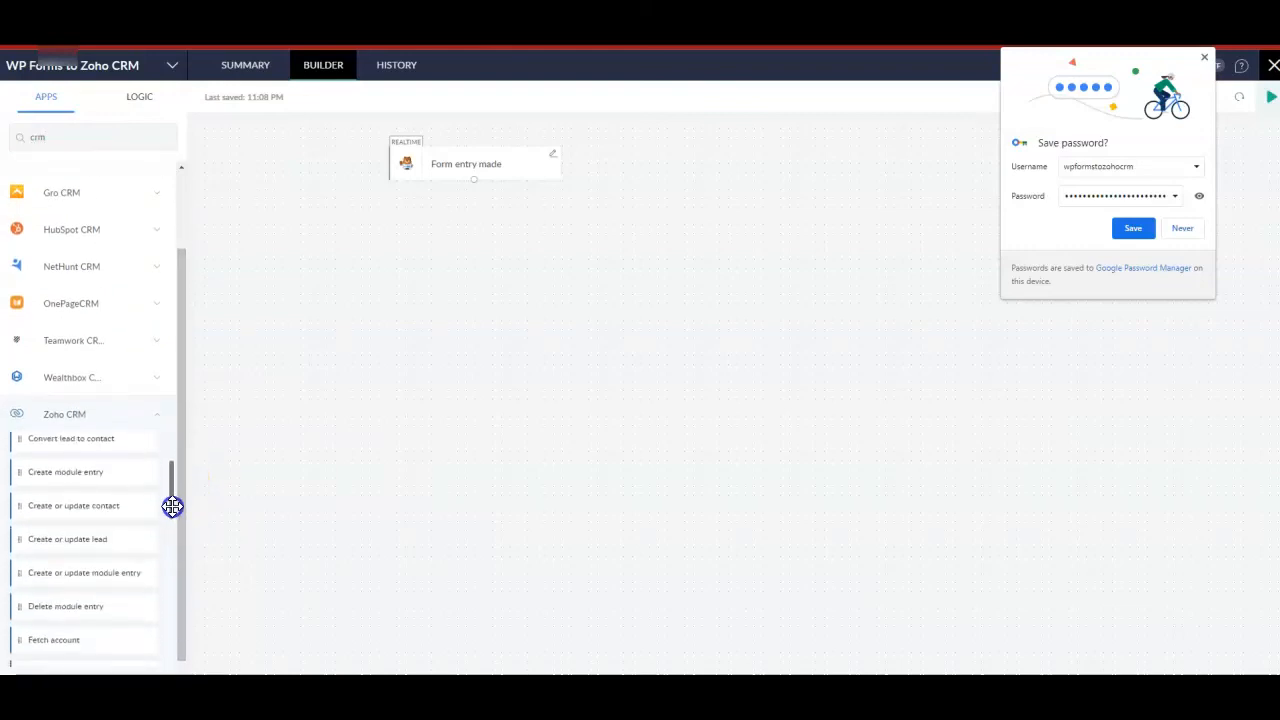
drag(114, 549, 117, 549)
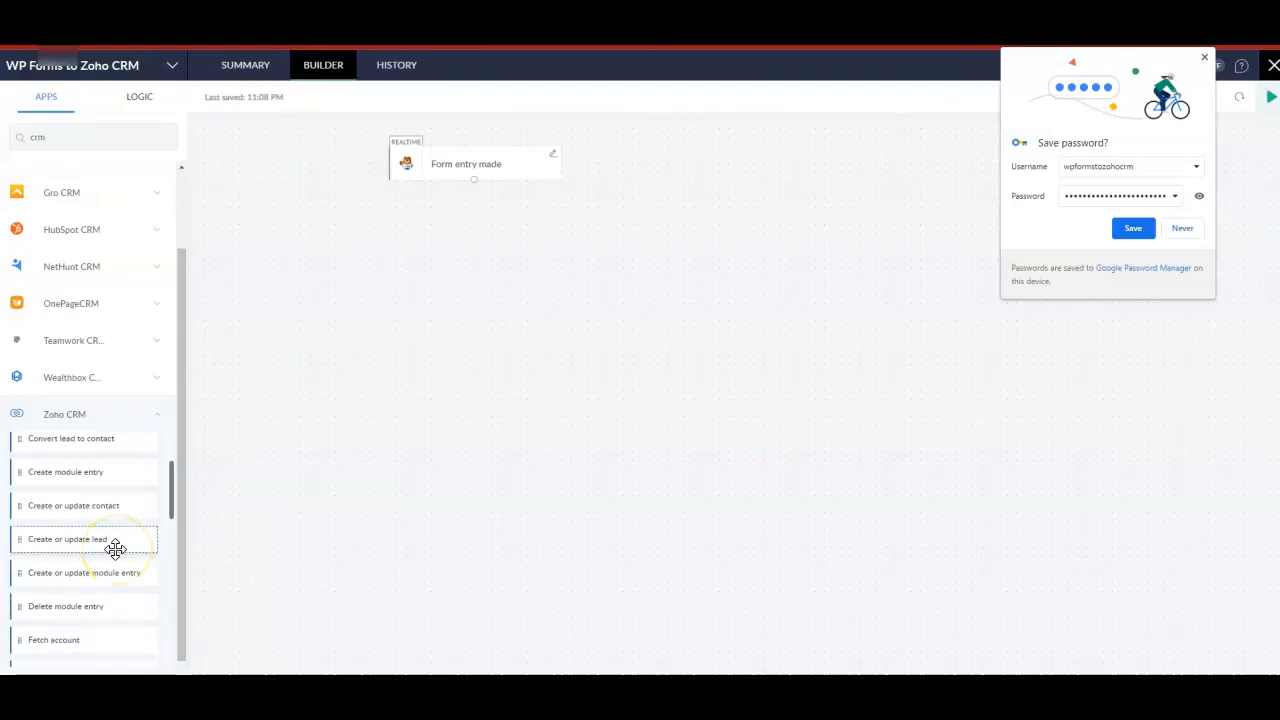
drag(116, 549, 525, 300)
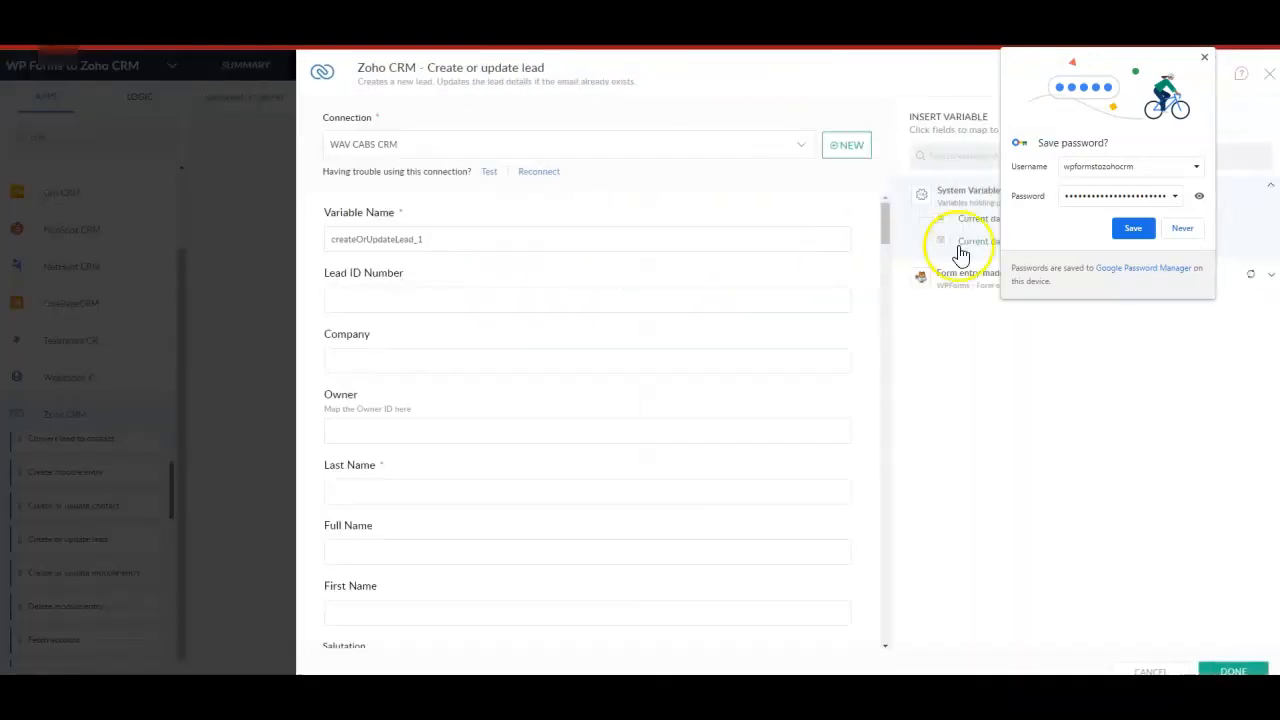
Decline the browser's offer to save the password, then map the form entry's Phone Number and Email variables to the lead's Phone and Email fields.
click(1181, 229)
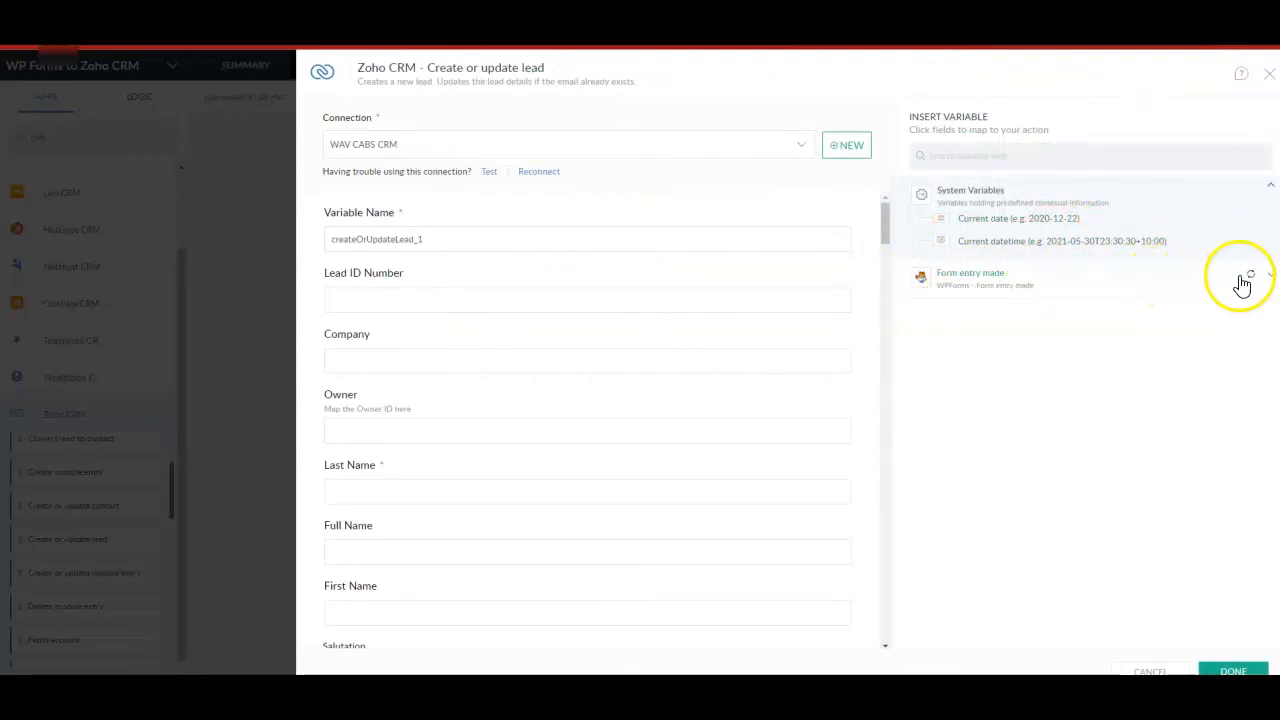
click(1186, 288)
scroll(714, 349, down, 3)
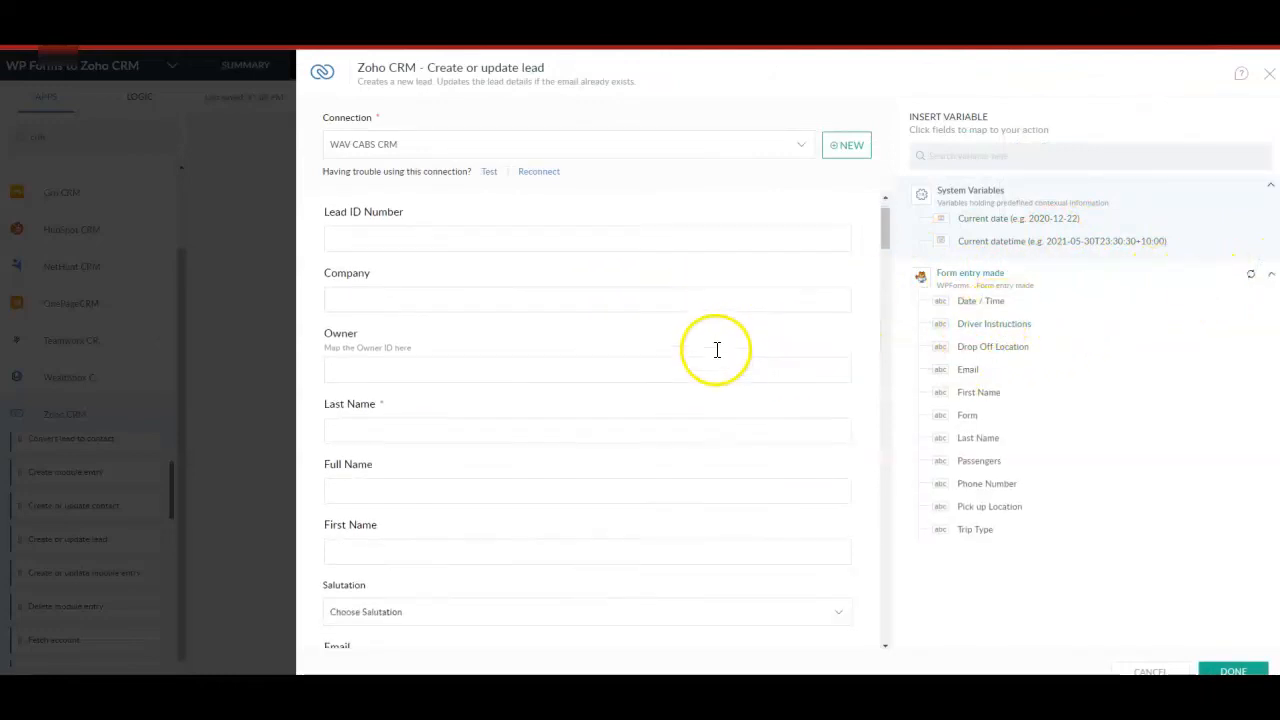
scroll(422, 393, down, 2)
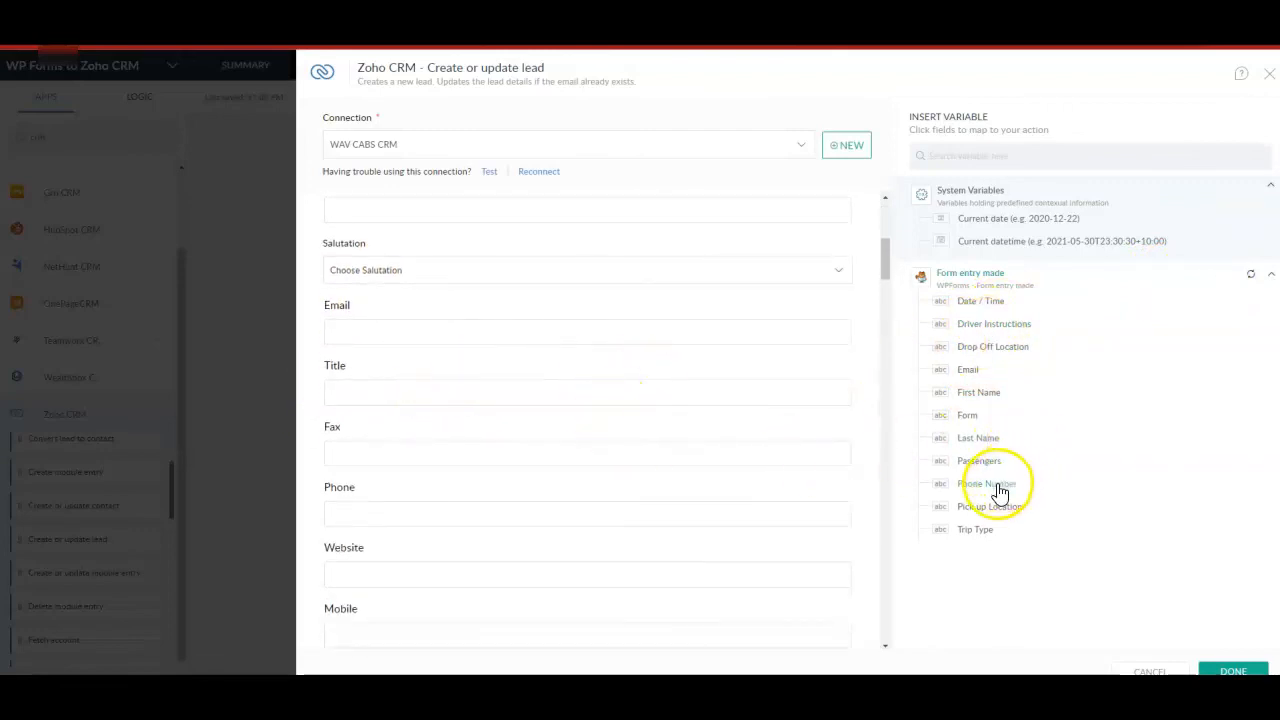
click(397, 513)
click(987, 489)
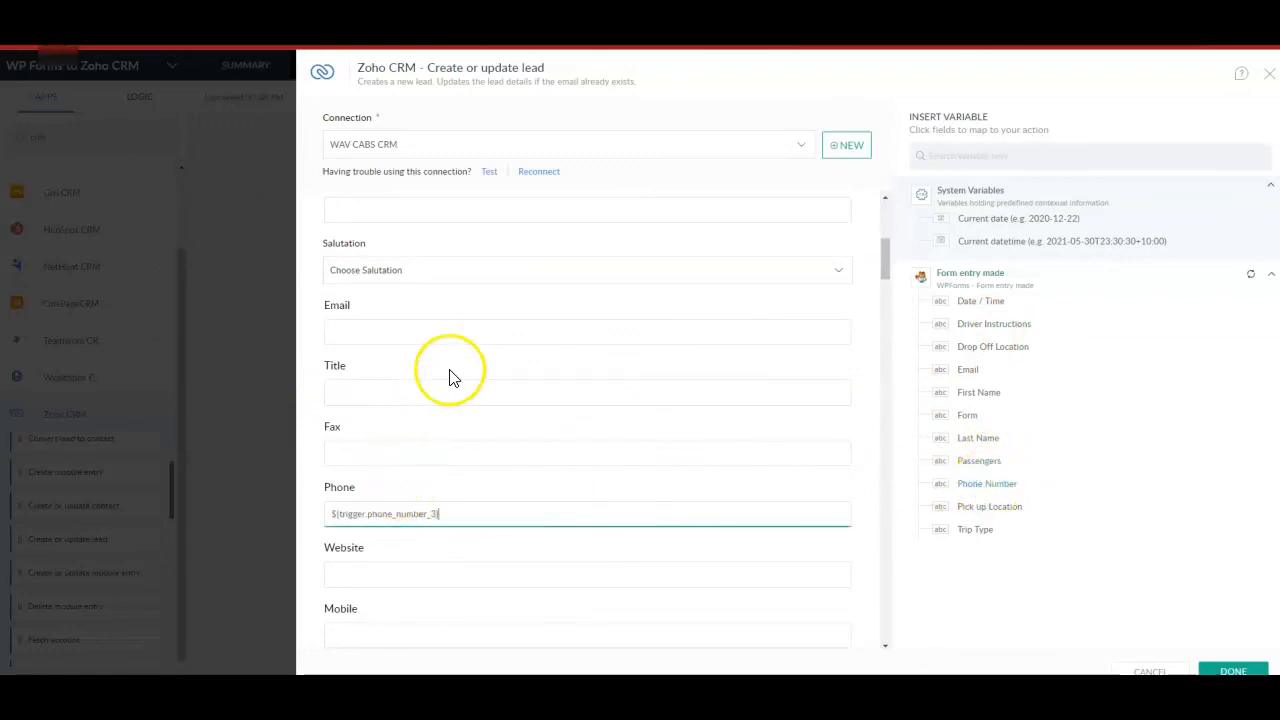
click(469, 332)
click(967, 372)
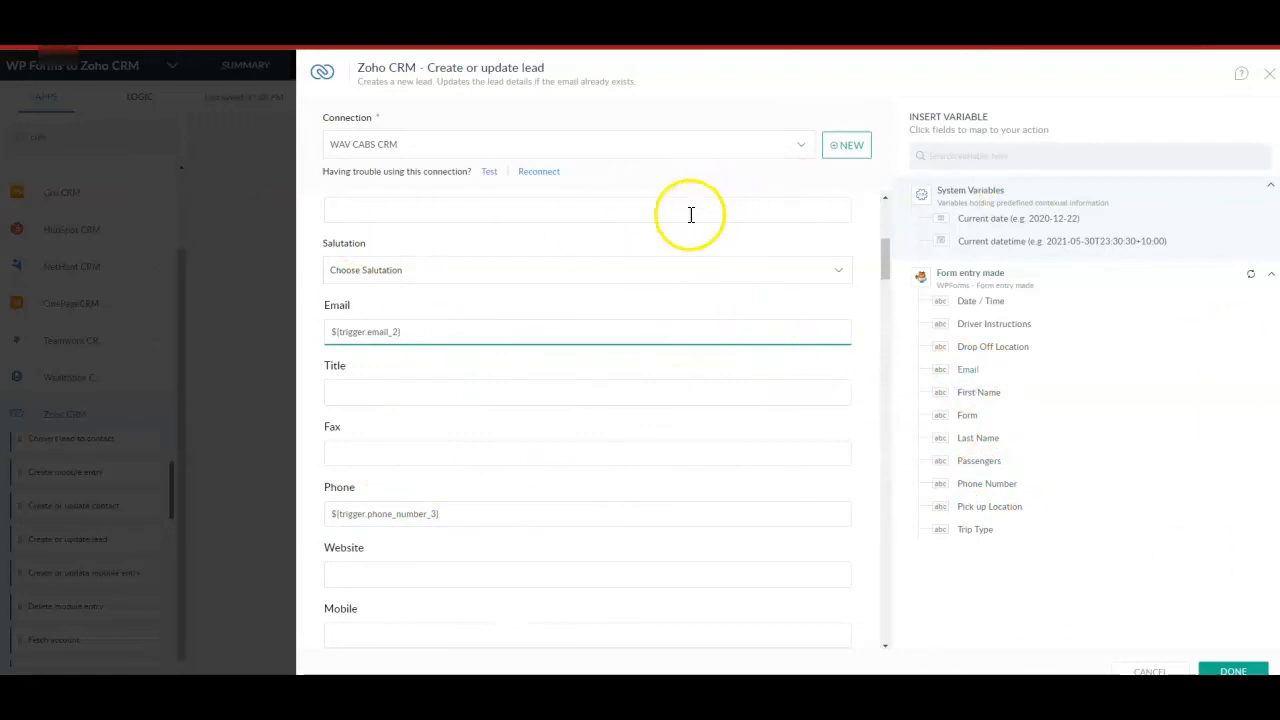